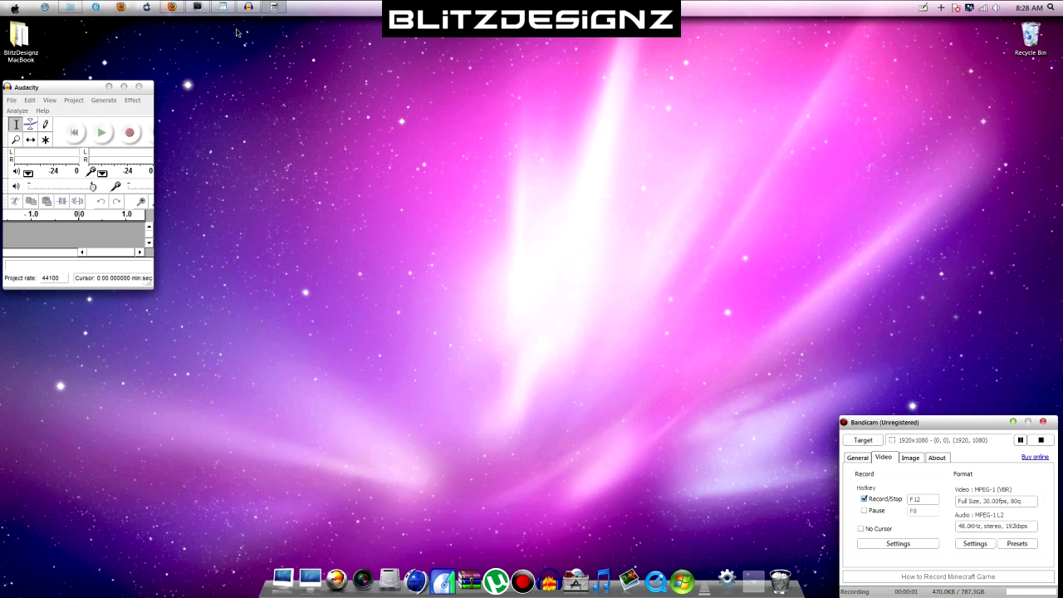
- Start the narration recording and open the BlitzDesignz MacBook folder on the desktop
click(130, 133)
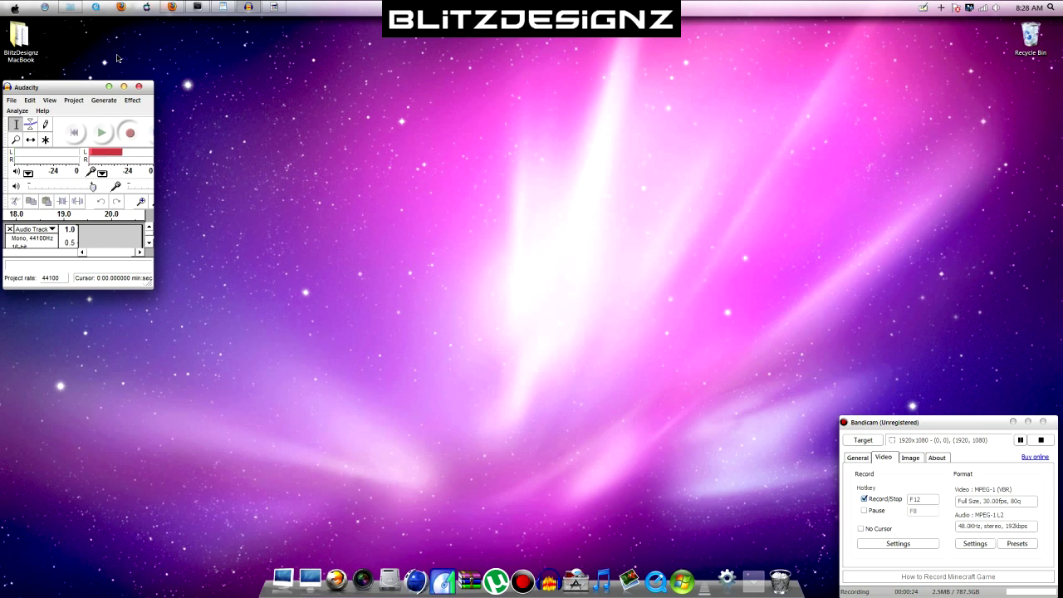
drag(10, 56, 96, 43)
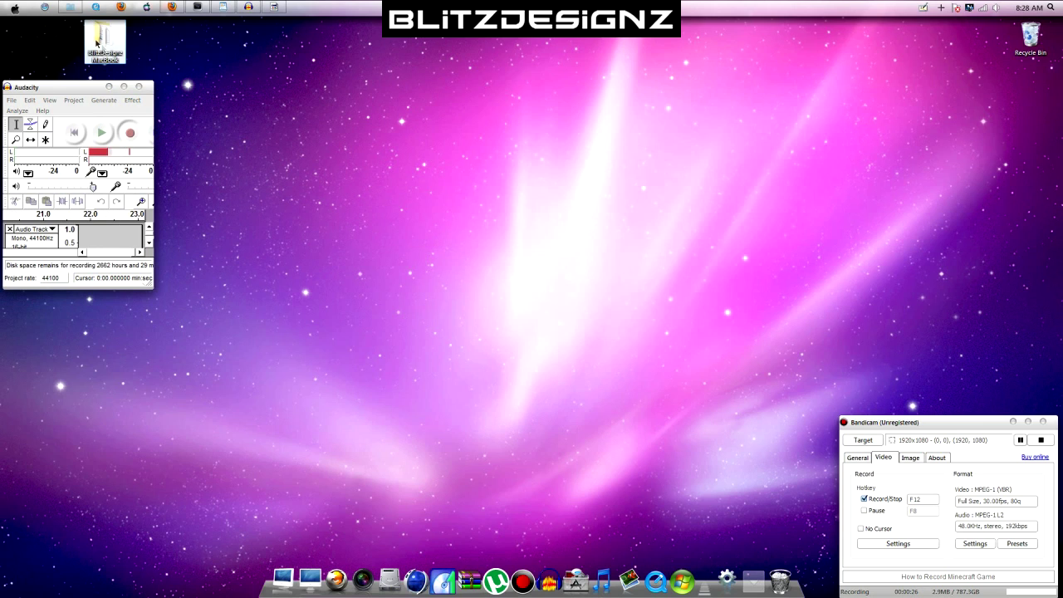
double_click(97, 42)
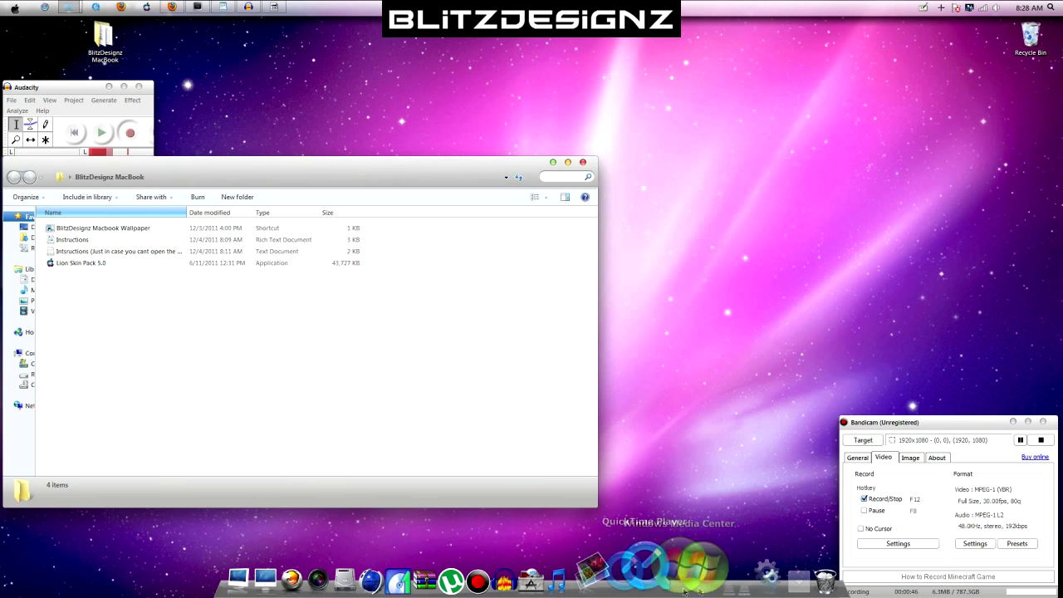
- Browse from Computer into the OS (C:) drive, go back, and close the Computer window
click(14, 8)
click(158, 133)
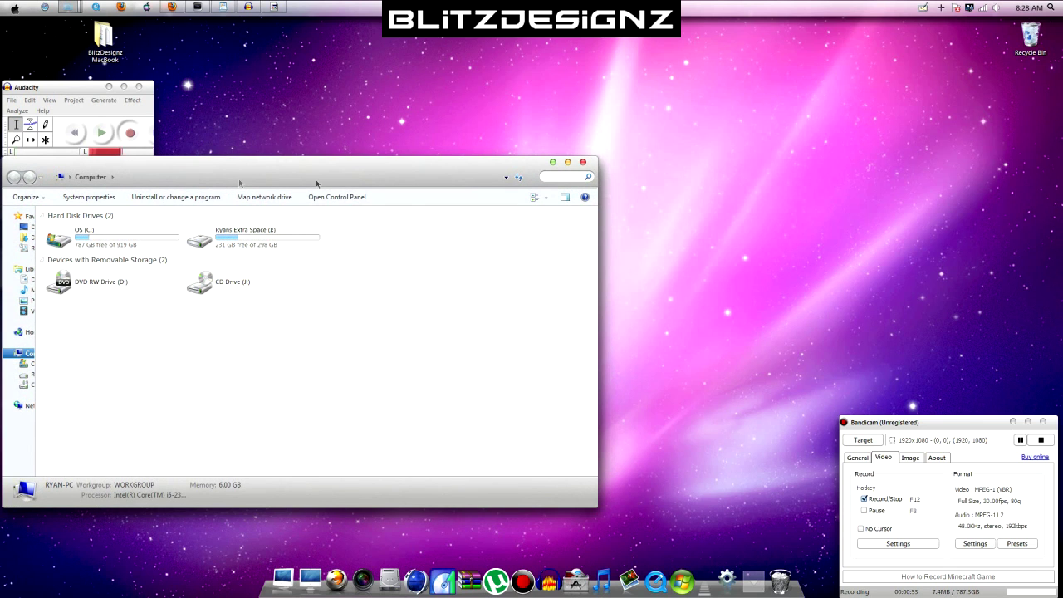
double_click(77, 240)
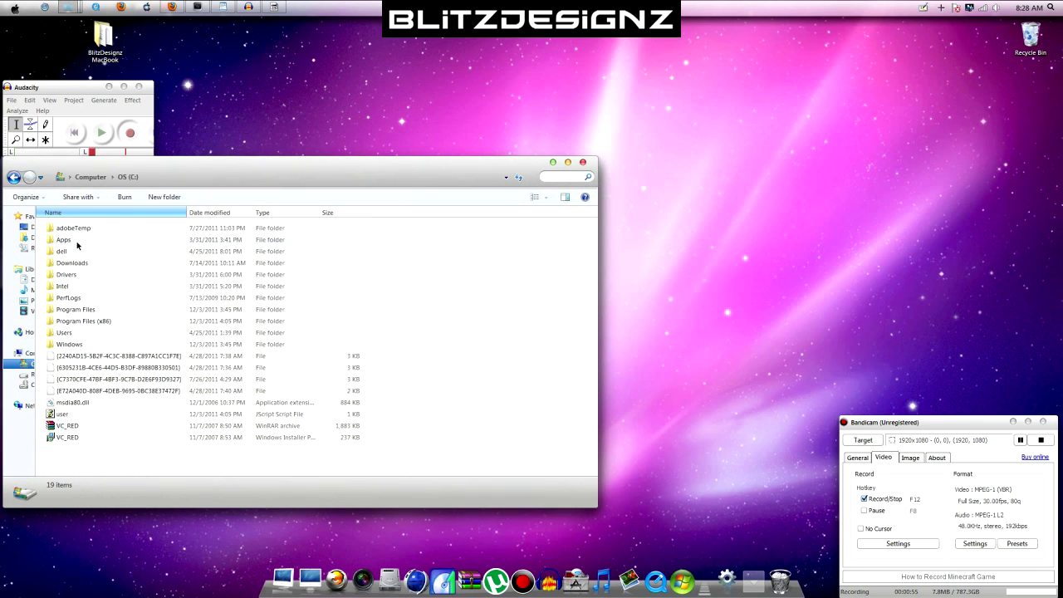
click(13, 176)
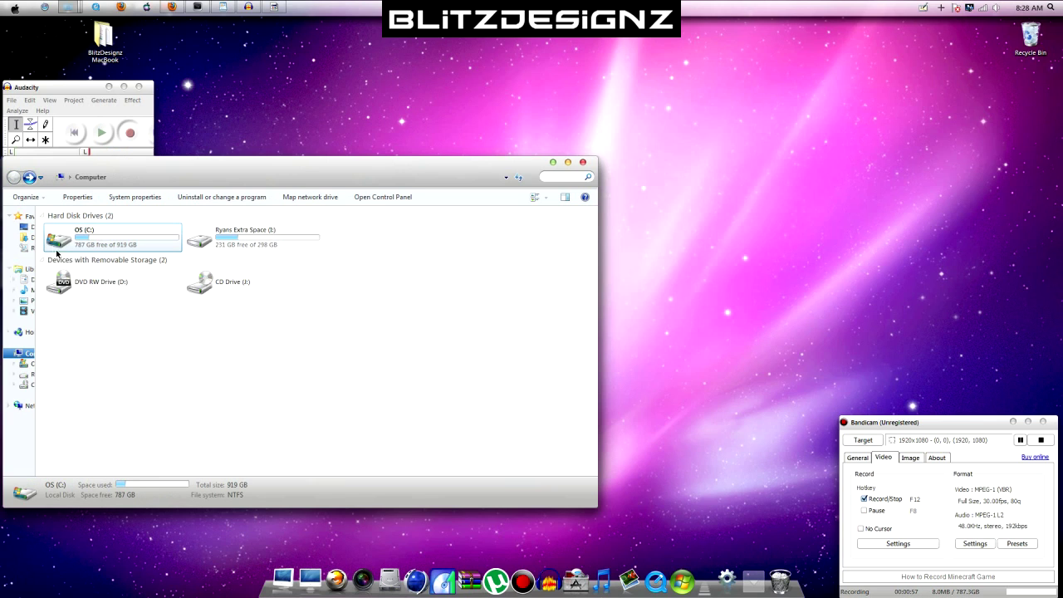
click(583, 161)
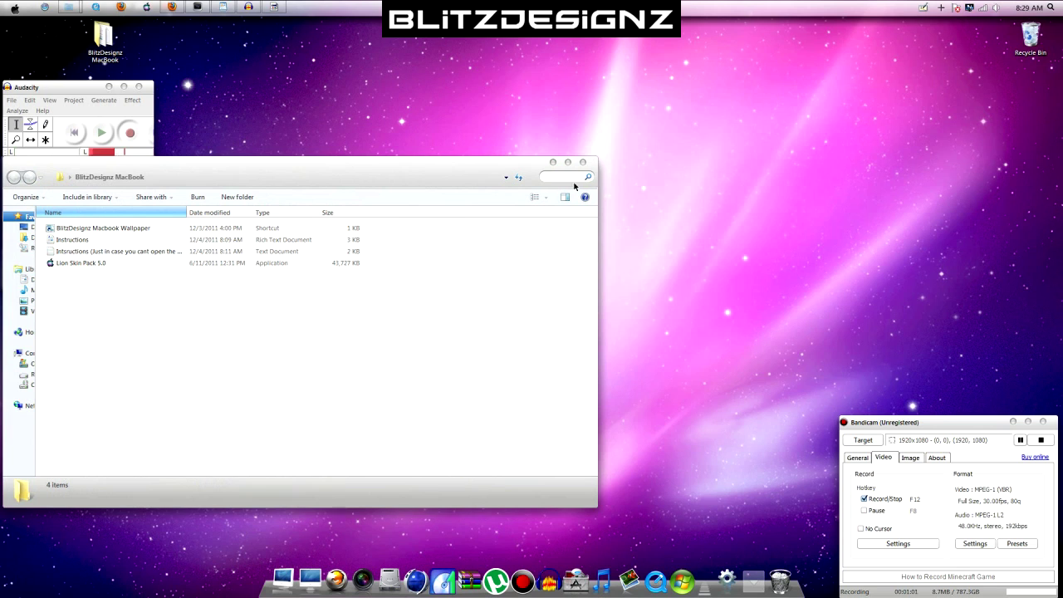
double_click(88, 241)
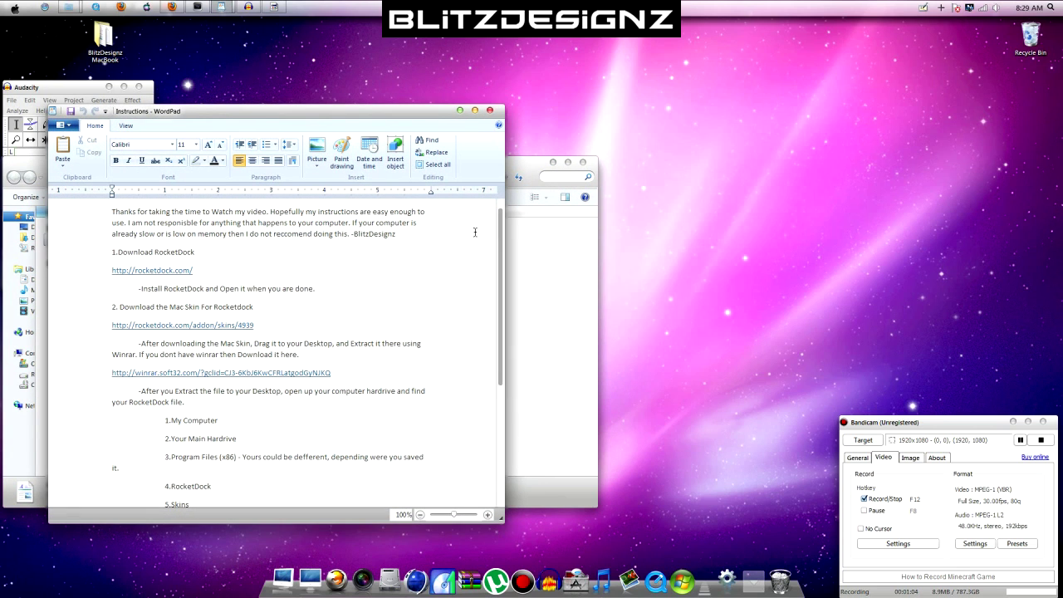
drag(499, 218, 499, 218)
drag(503, 228, 502, 251)
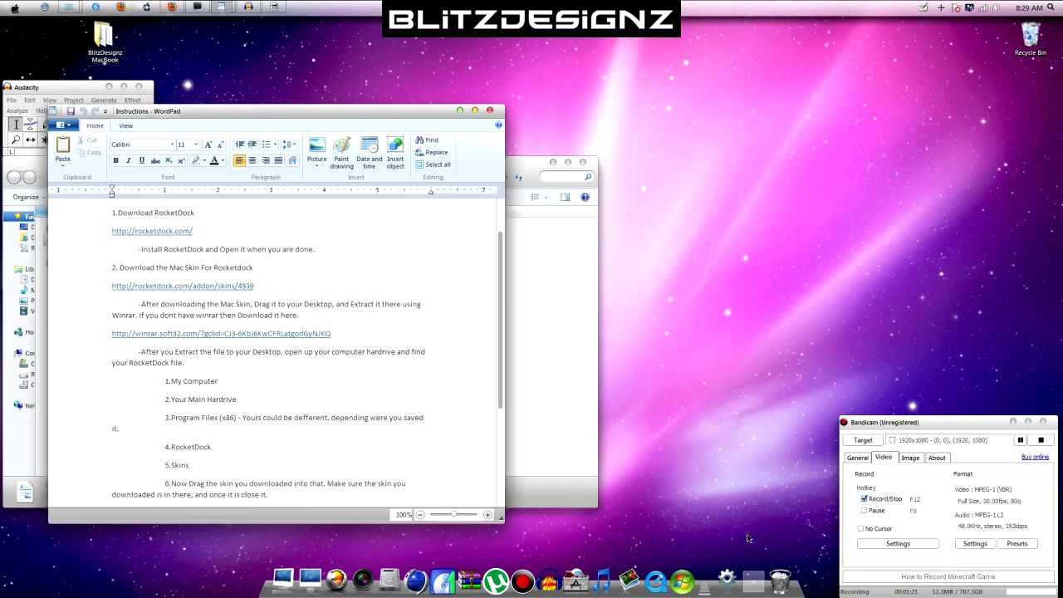
drag(497, 284, 499, 373)
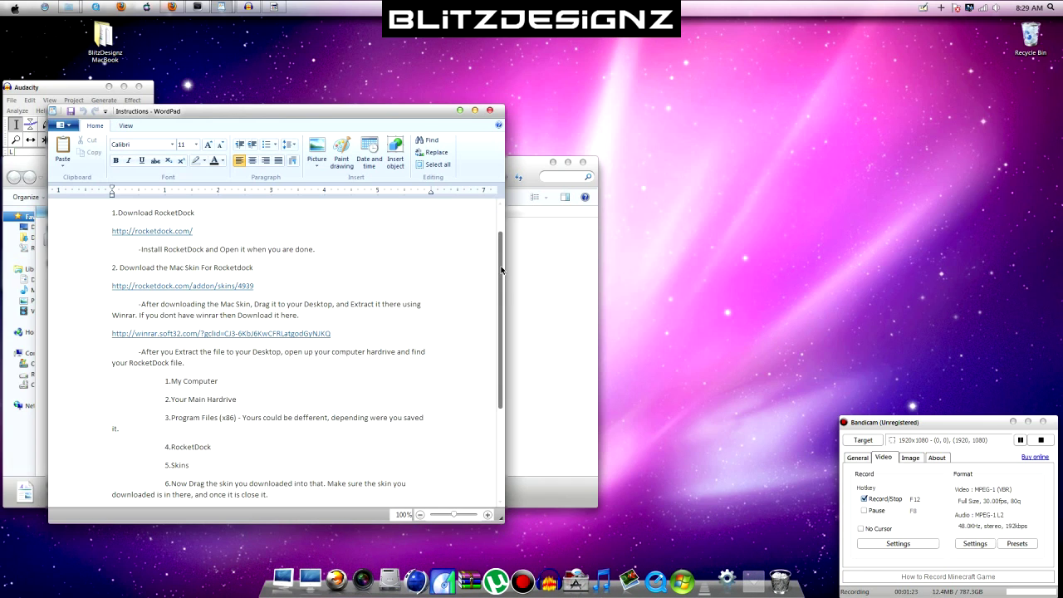
click(490, 112)
click(89, 265)
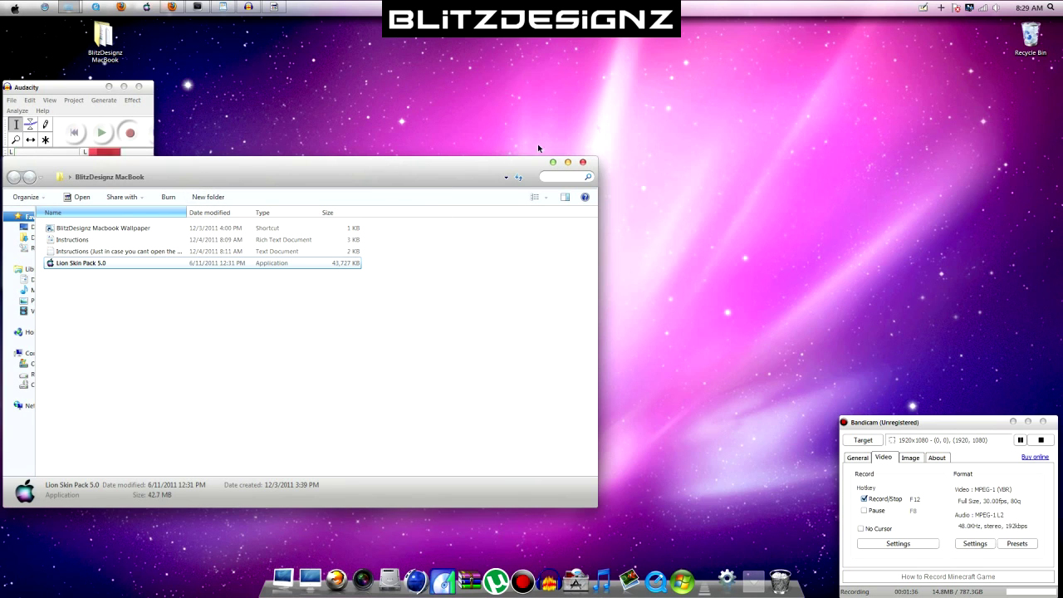
- Launch the Lion Skin Pack 5.0 installer and close the BlitzDesignz MacBook folder window
drag(456, 166, 704, 100)
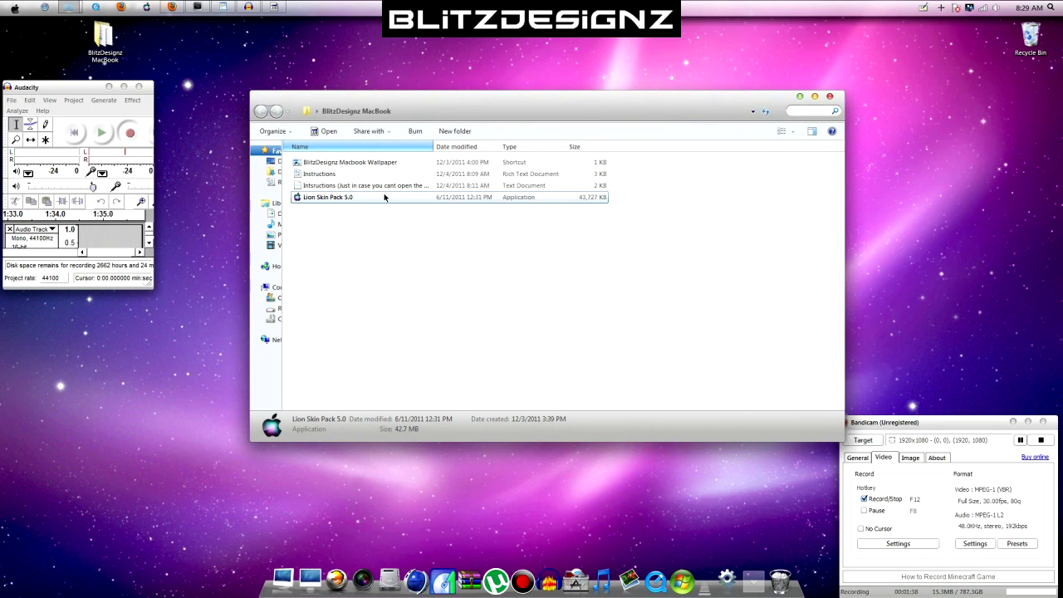
double_click(448, 201)
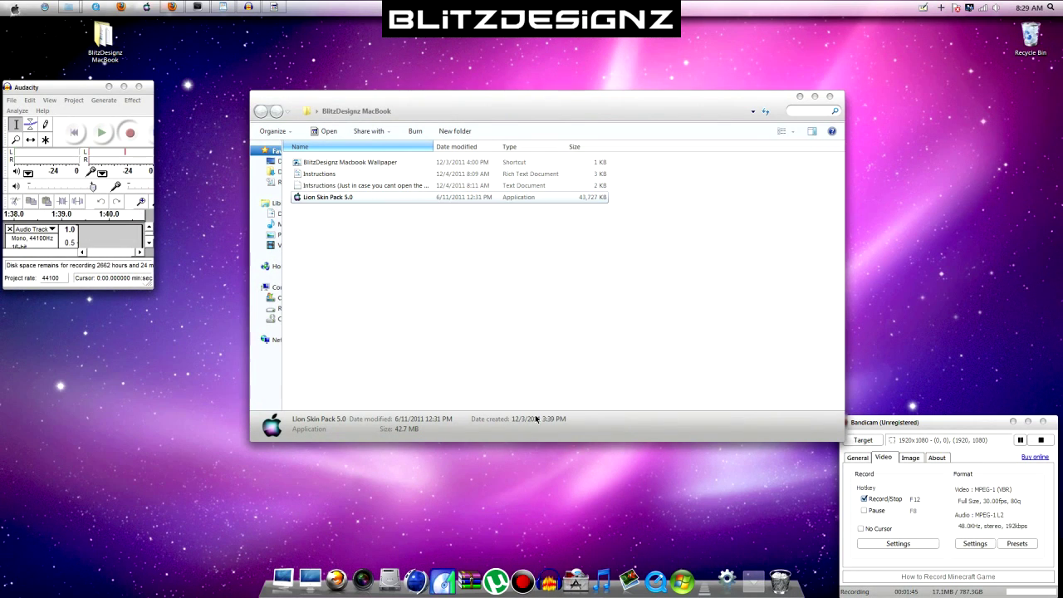
click(801, 98)
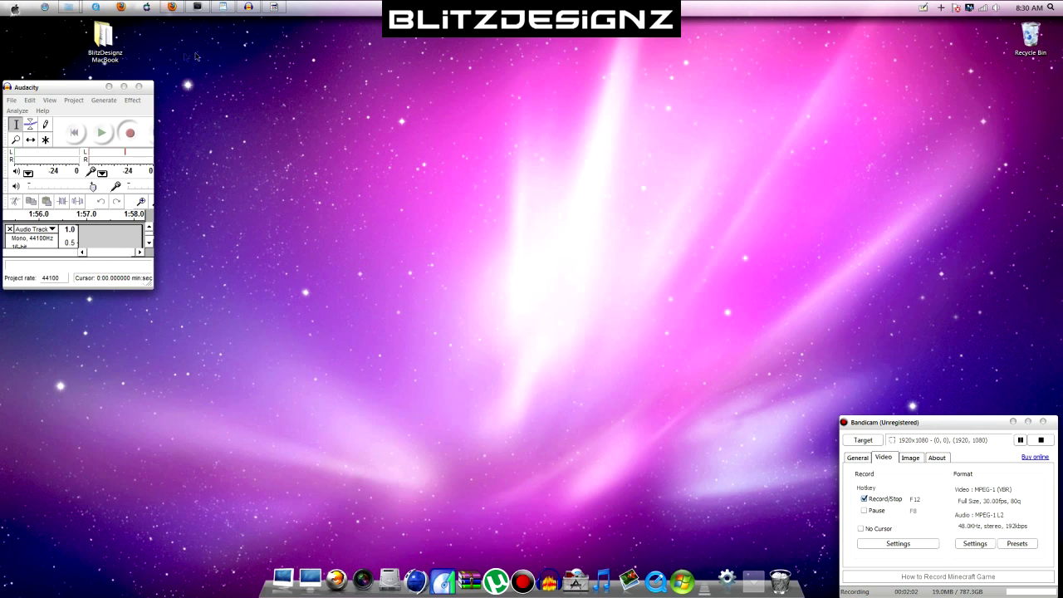
- Open Instructions from the BlitzDesignz MacBook desktop folder, then bring up RocketDock's settings
click(106, 60)
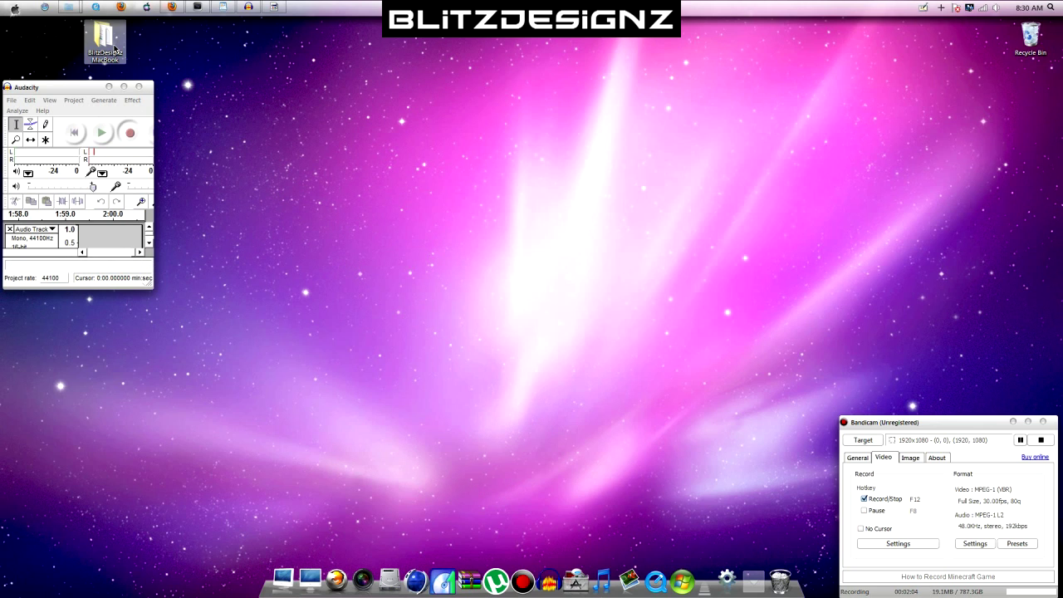
double_click(115, 48)
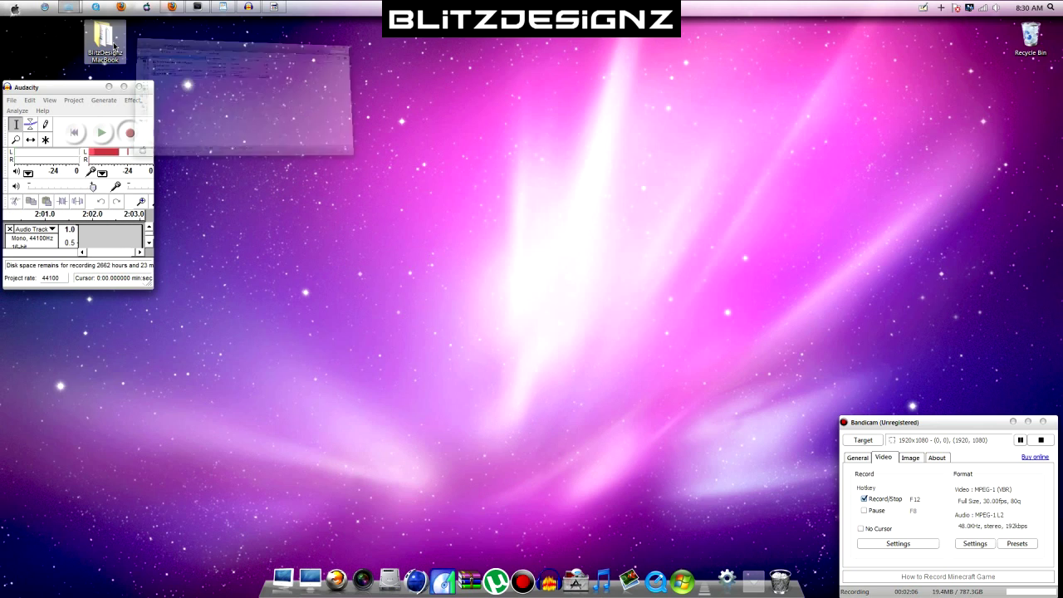
double_click(356, 175)
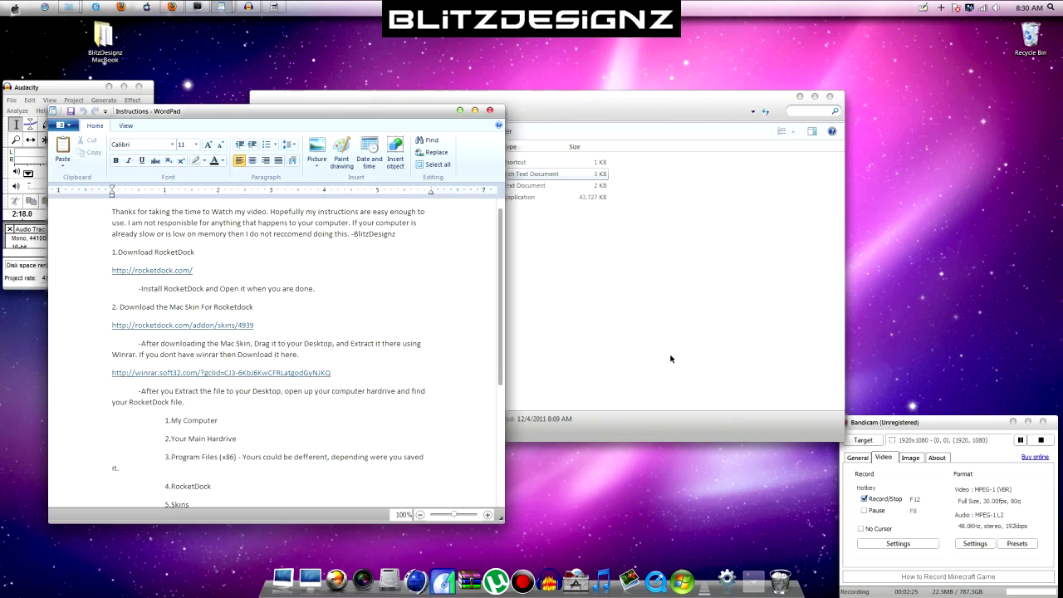
click(724, 573)
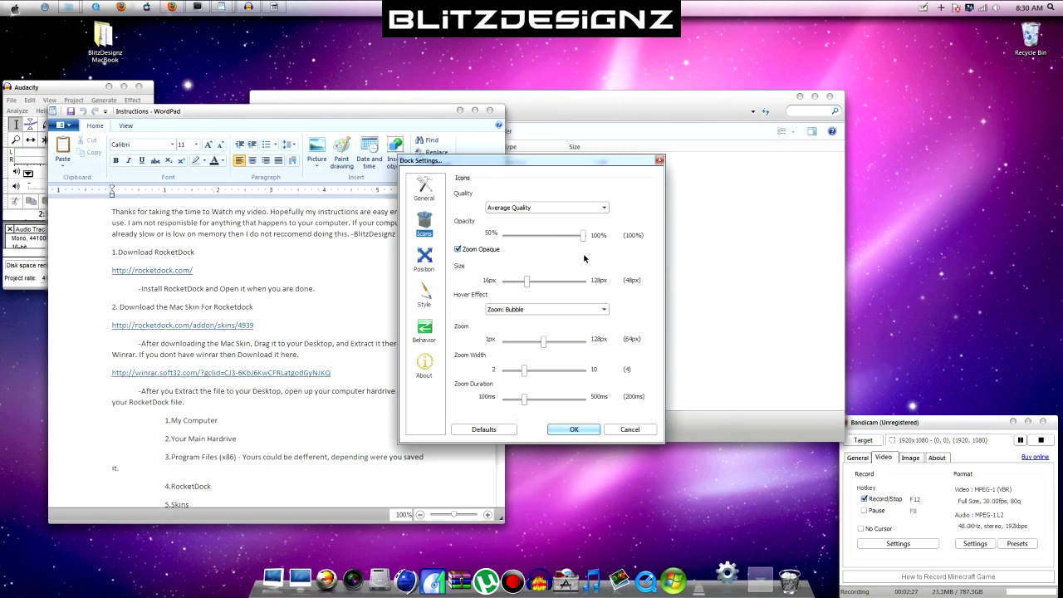
click(424, 257)
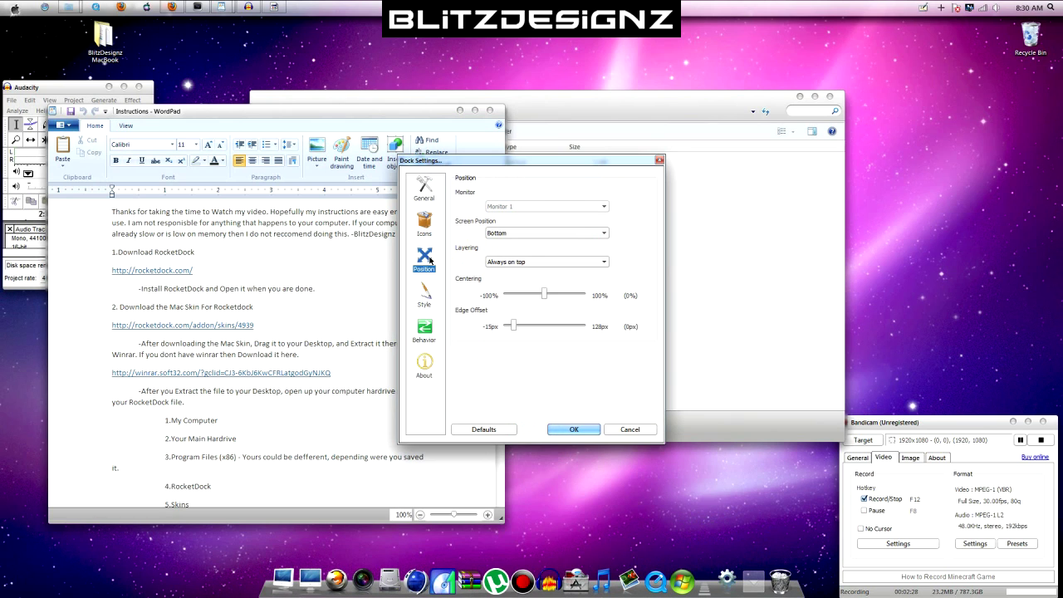
click(509, 234)
click(573, 429)
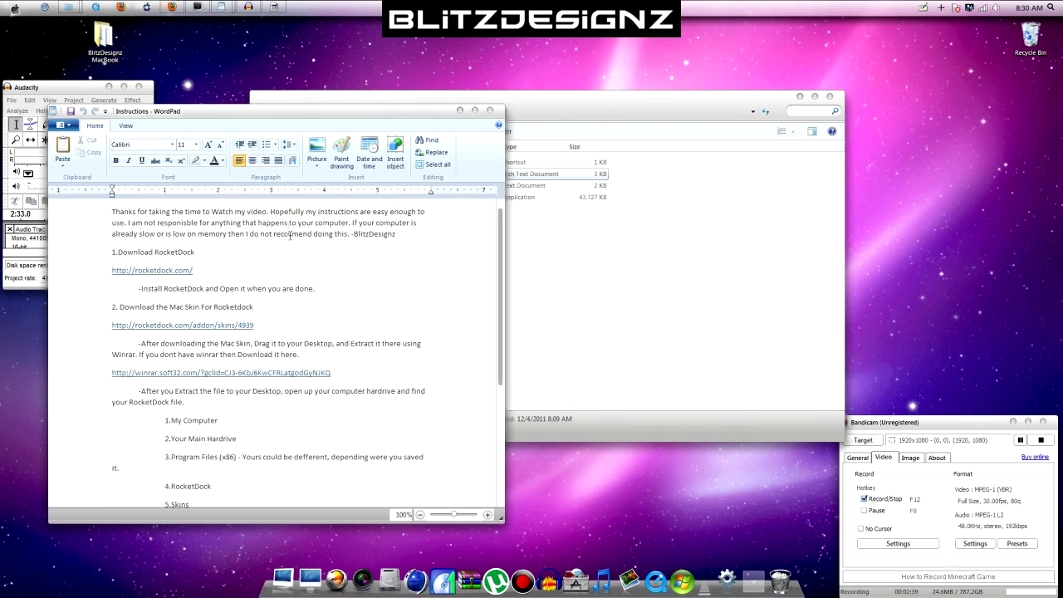
- Reopen the Instructions at step 6 about the Skins folder, alongside the Computer drive list
click(462, 110)
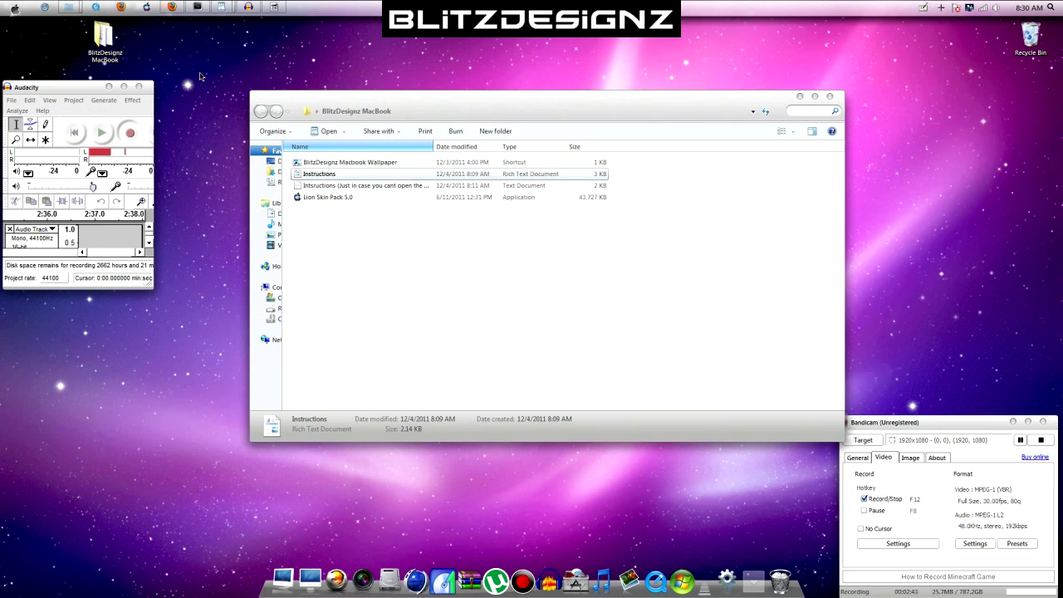
right_click(205, 77)
key(Escape)
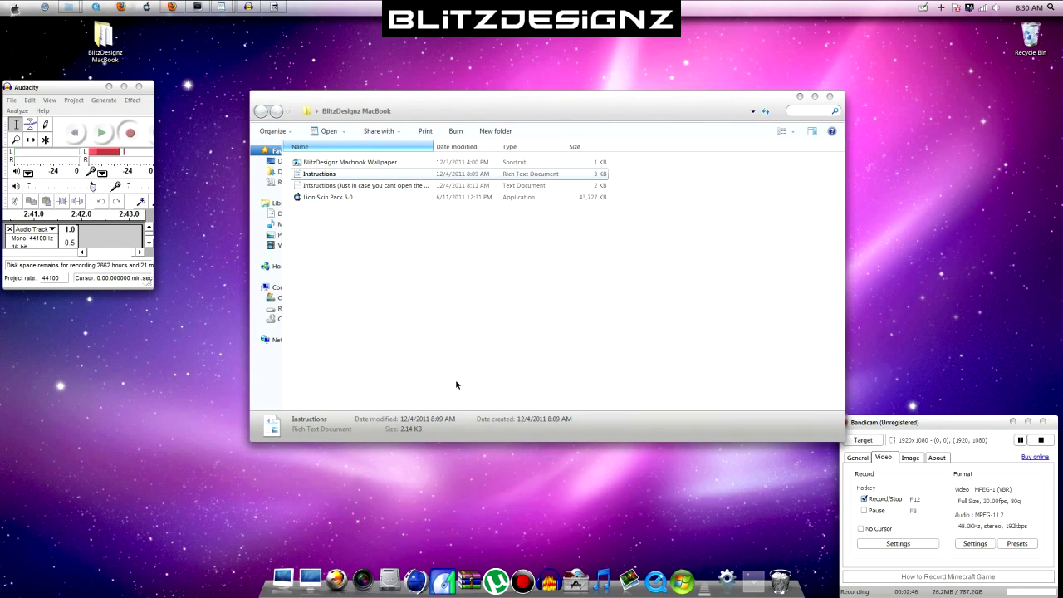
double_click(502, 174)
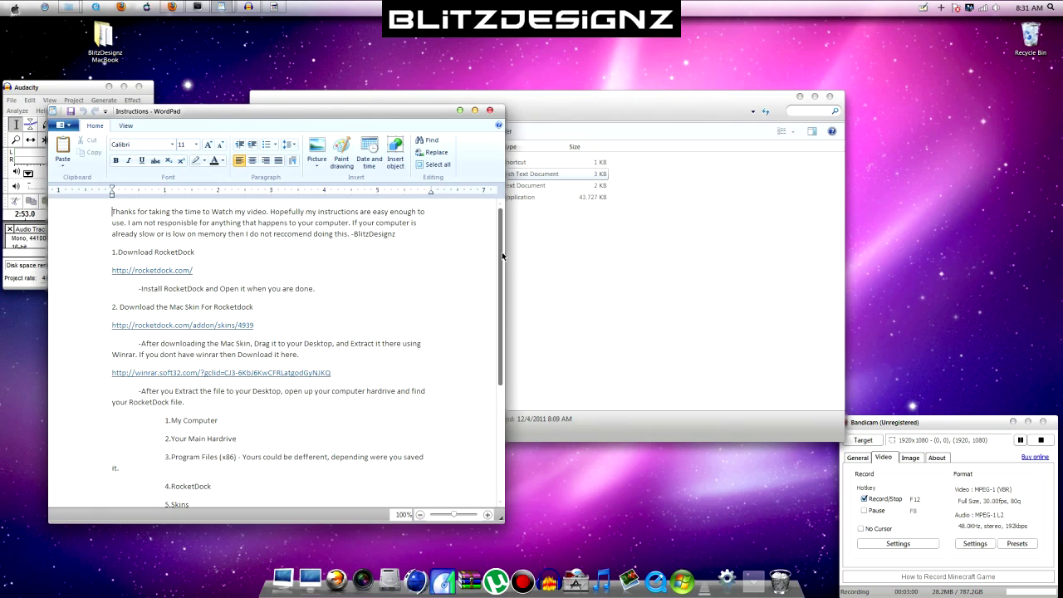
drag(501, 252, 501, 274)
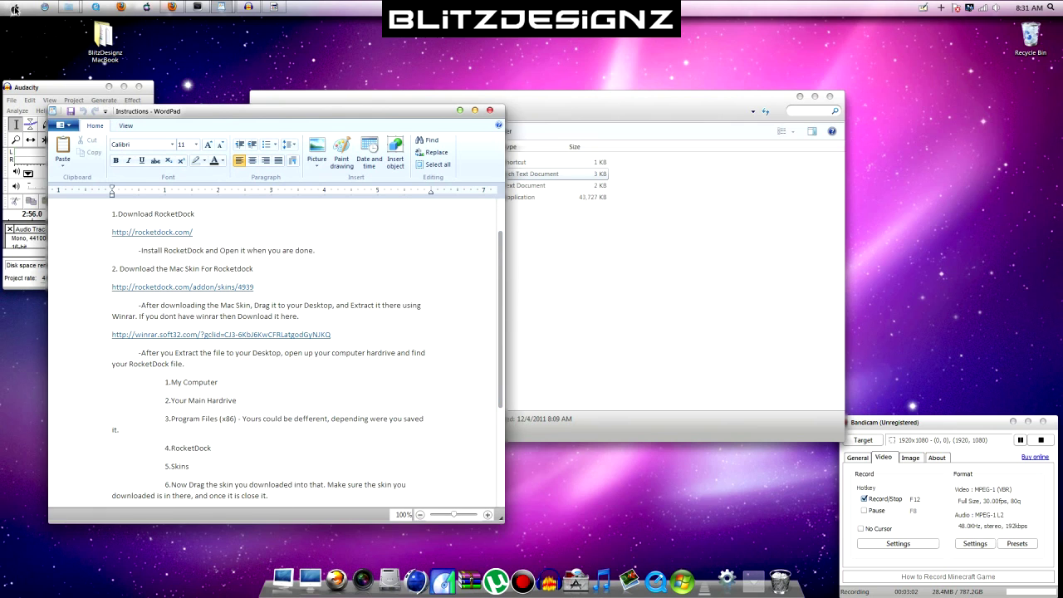
click(13, 10)
click(217, 131)
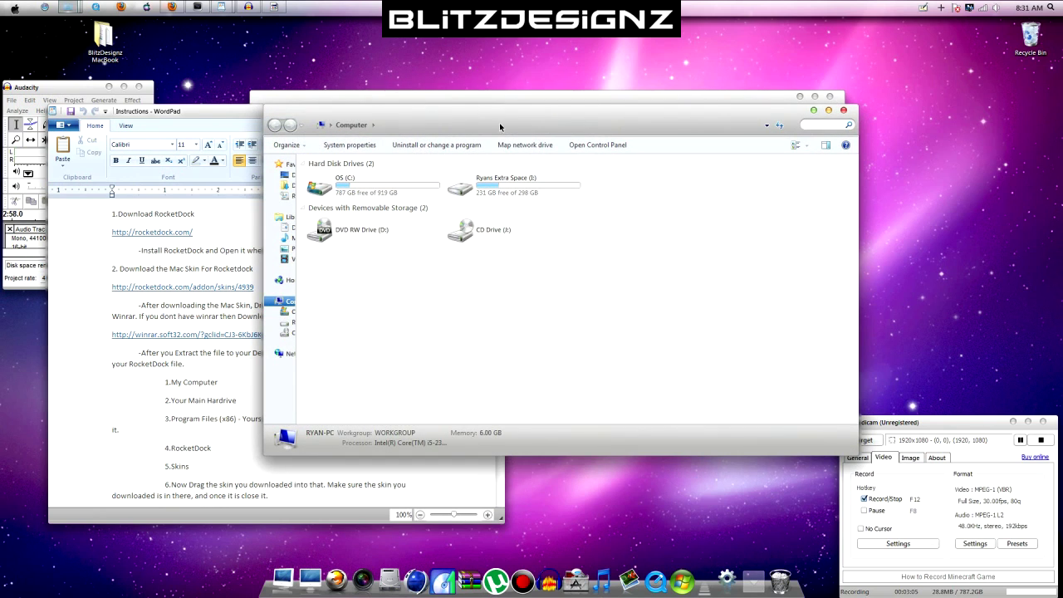
- Navigate to C:\Program Files (x86)\RocketDock\Skins and look through its contents
drag(613, 115, 788, 58)
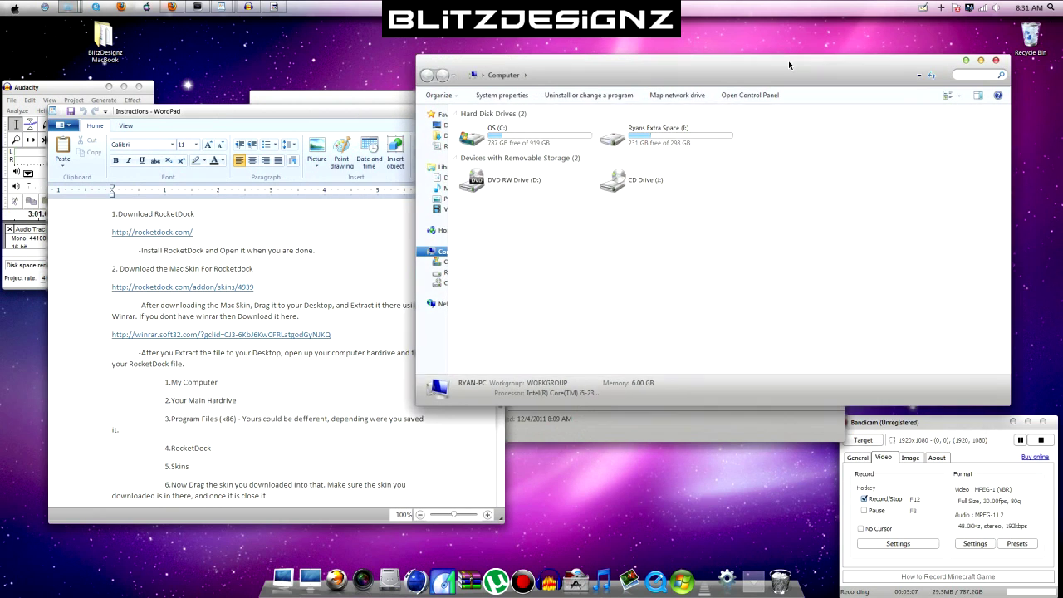
double_click(591, 125)
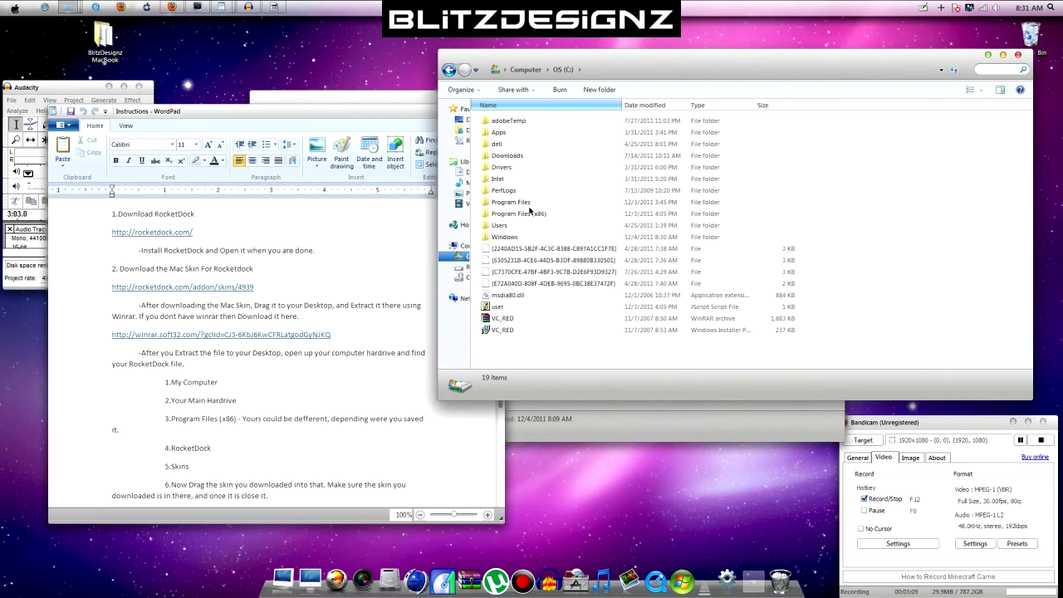
double_click(529, 214)
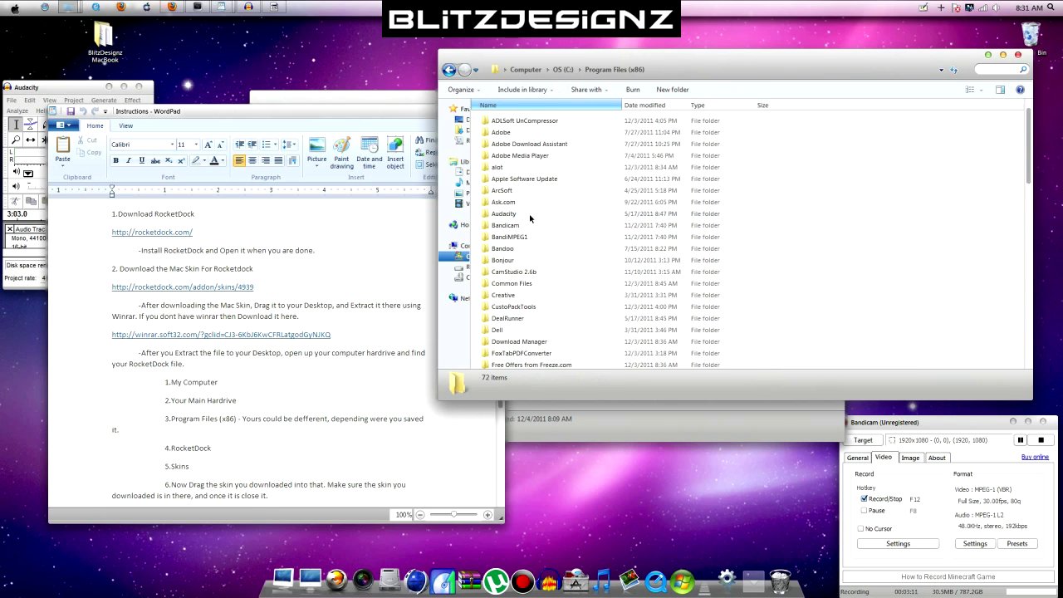
scroll(510, 184, down, 4)
scroll(512, 214, down, 4)
scroll(511, 216, down, 4)
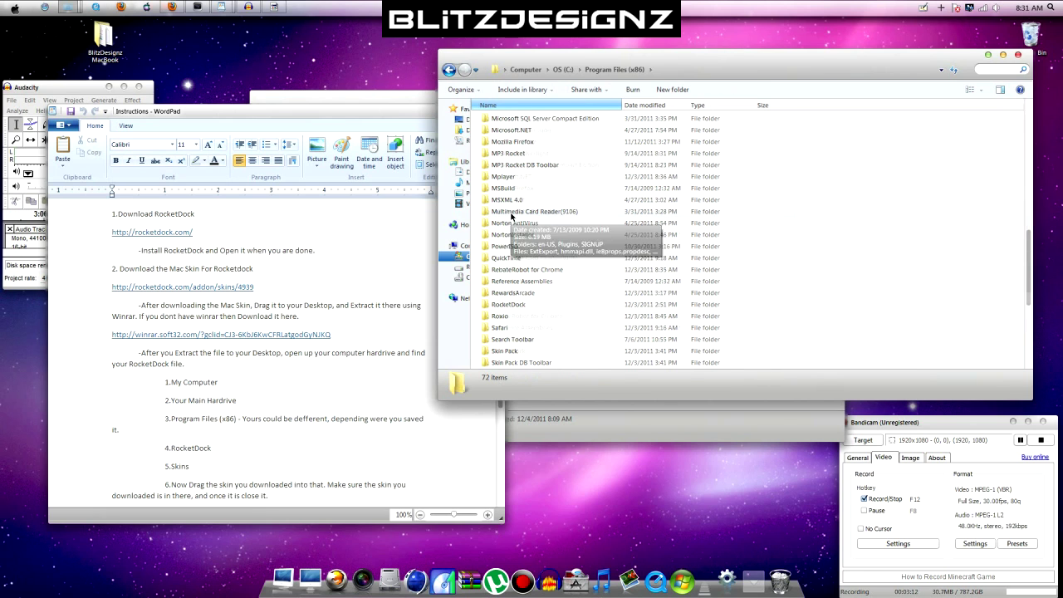
scroll(511, 216, down, 2)
scroll(512, 216, down, 1)
double_click(510, 214)
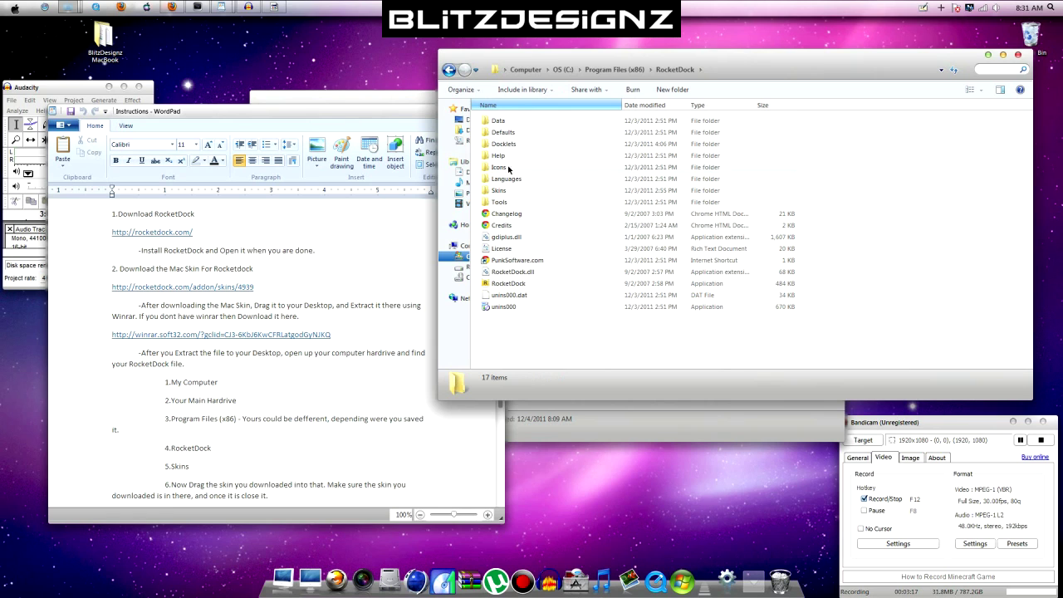
double_click(507, 196)
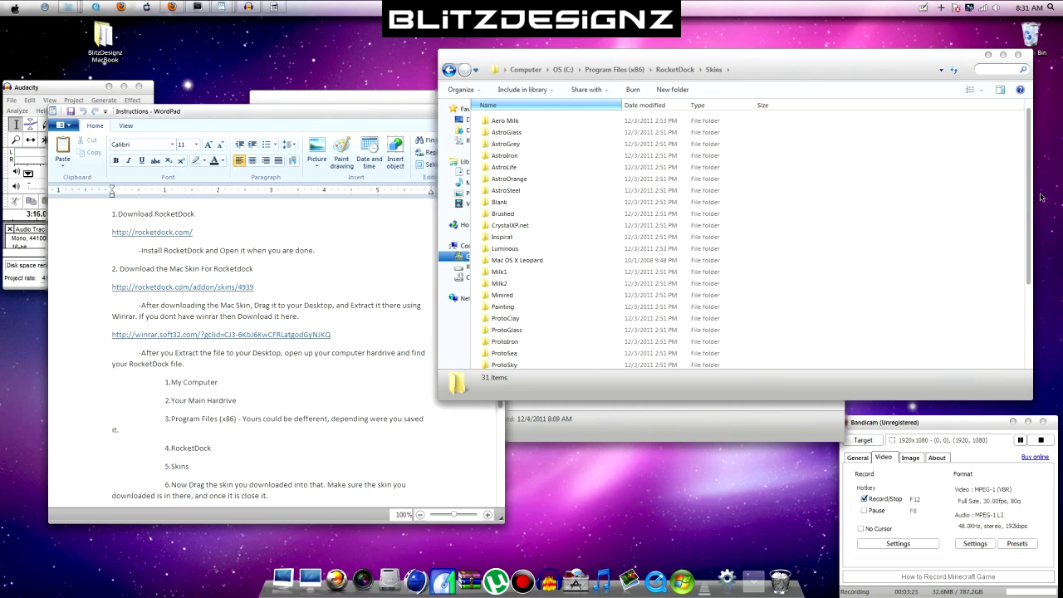
drag(1029, 175, 1028, 257)
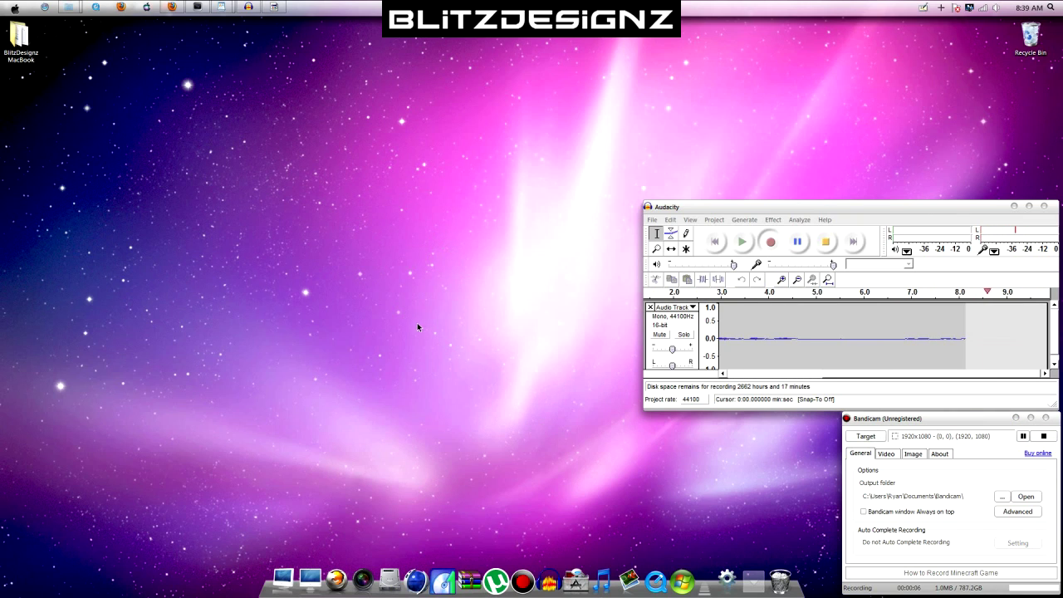
click(729, 571)
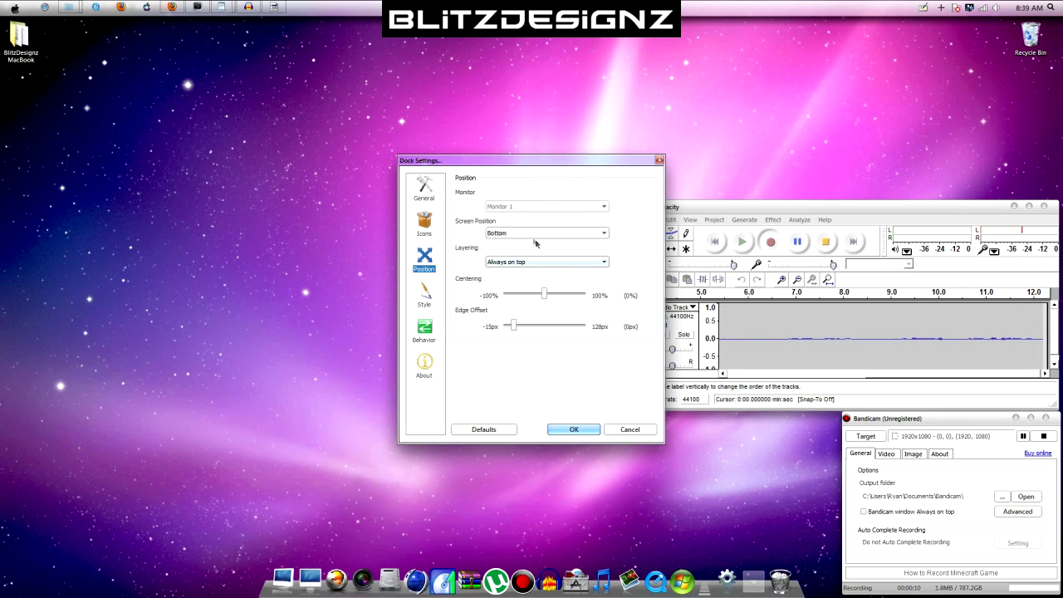
click(425, 291)
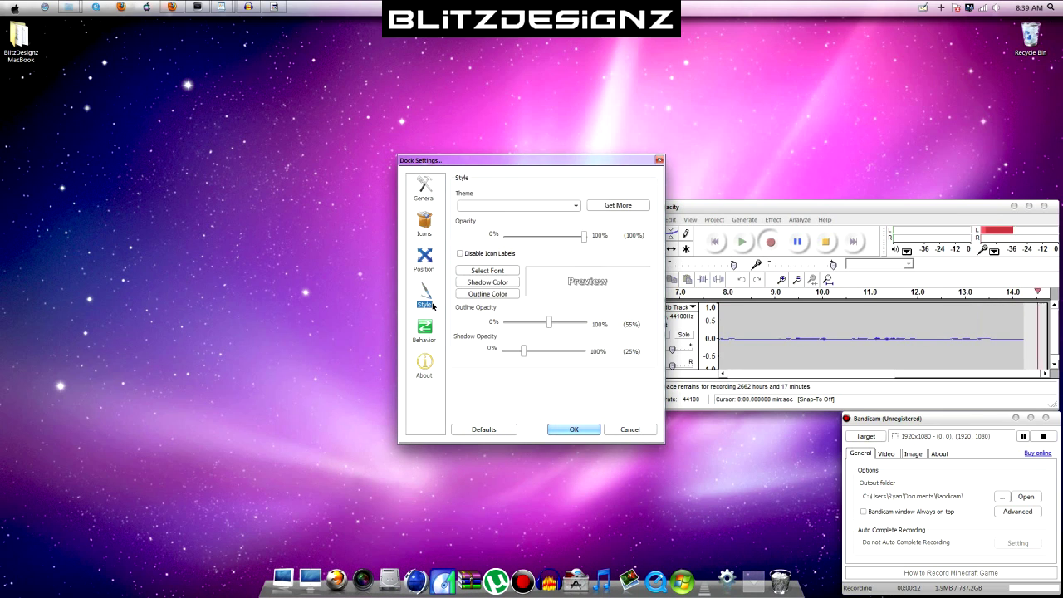
click(523, 205)
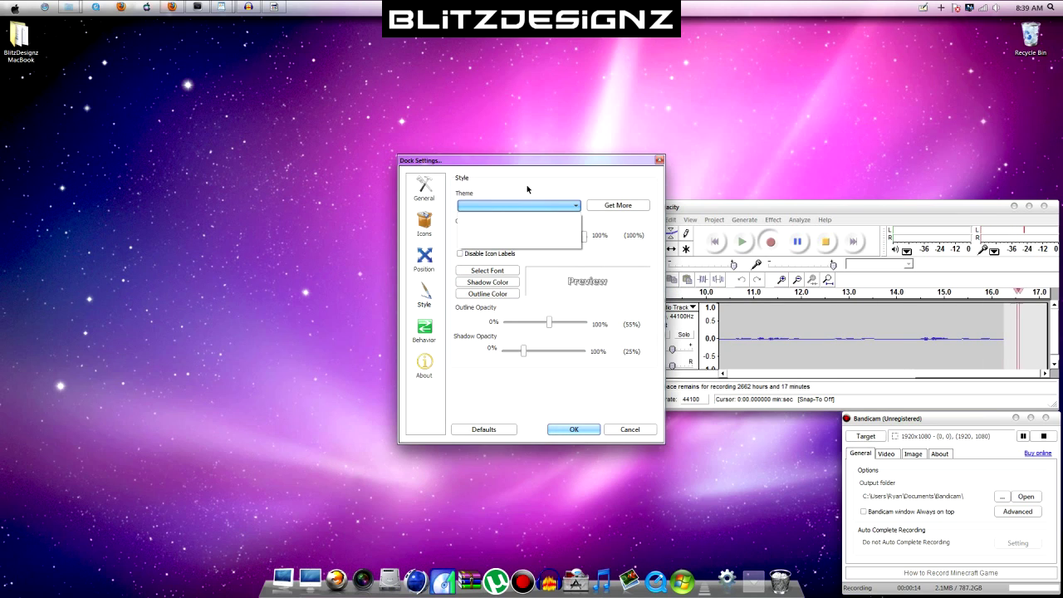
click(538, 198)
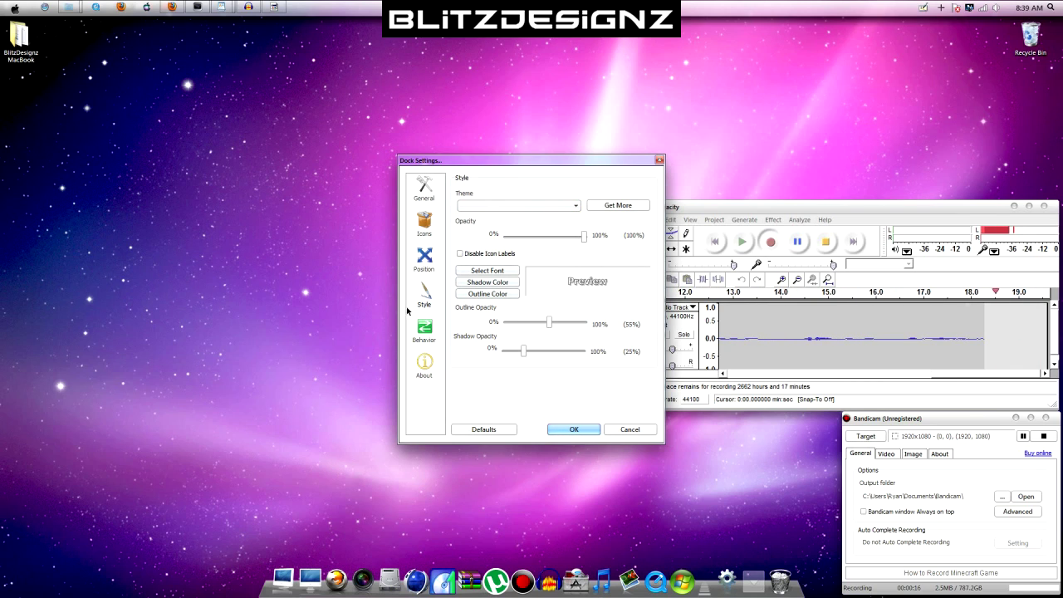
click(424, 331)
click(431, 304)
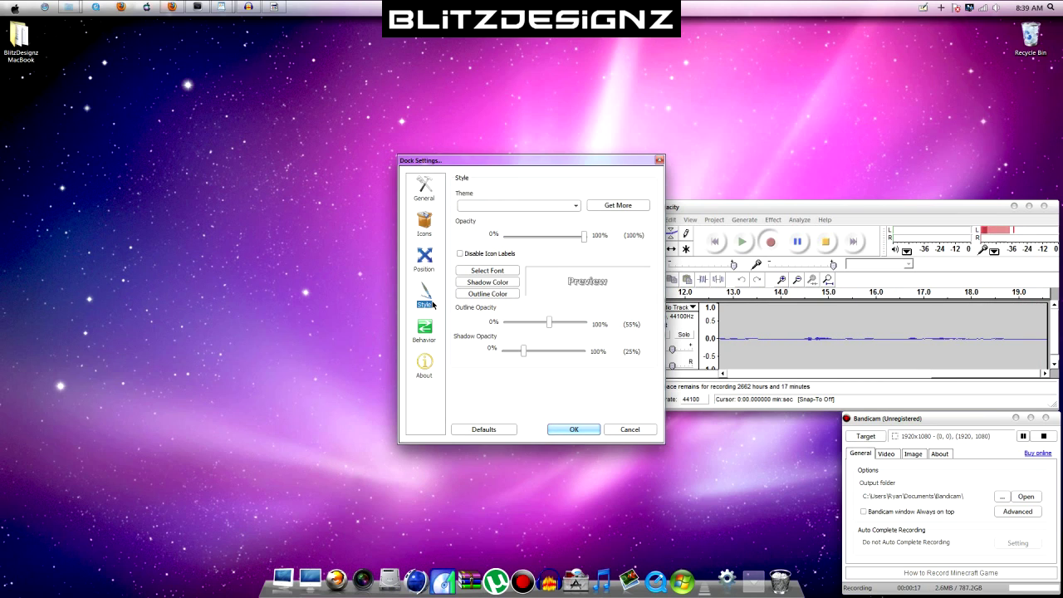
click(425, 262)
click(426, 292)
click(429, 231)
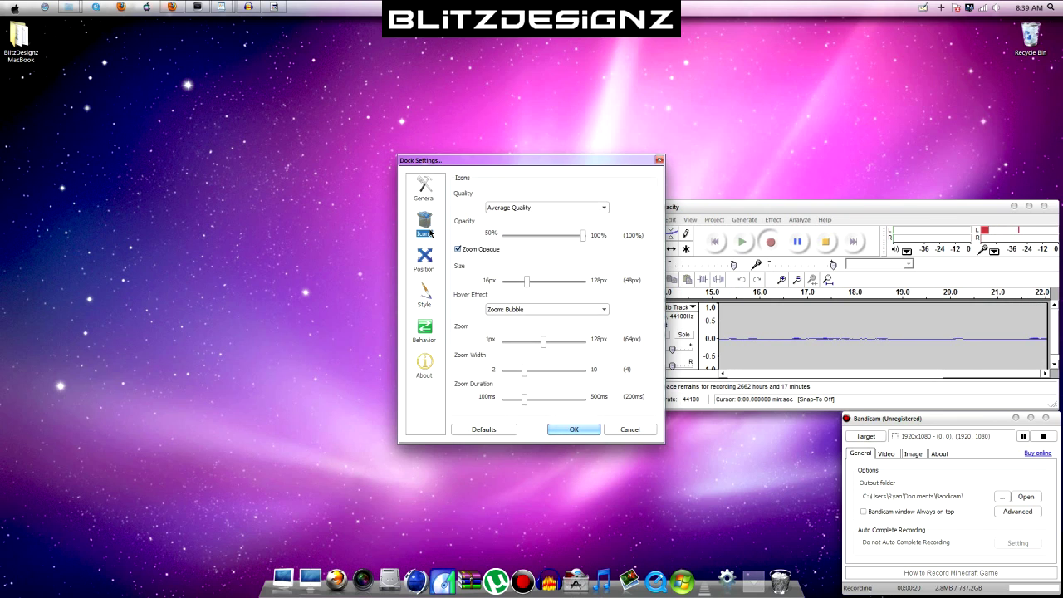
click(422, 190)
click(424, 223)
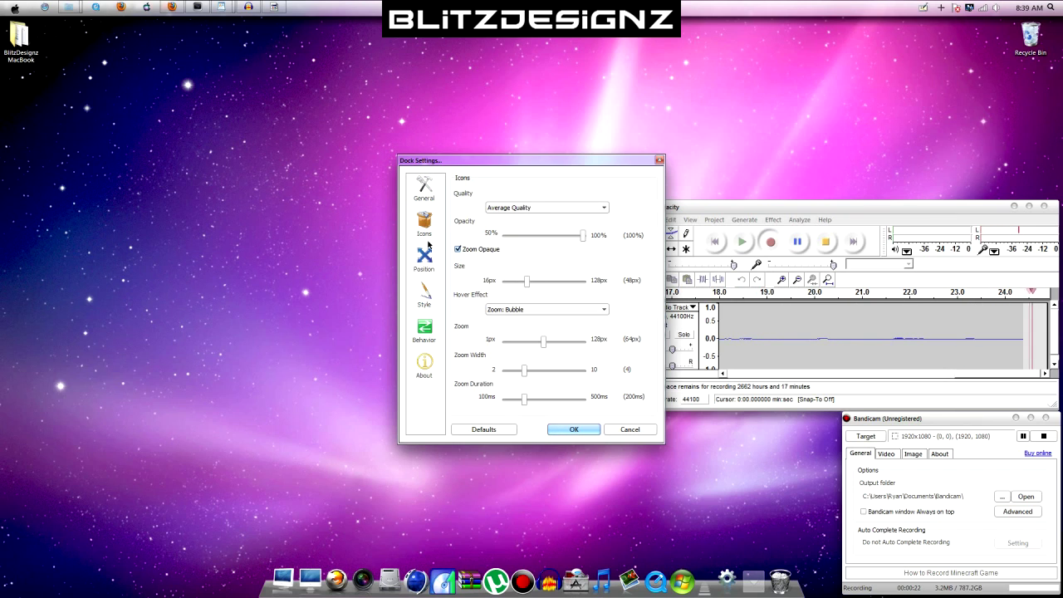
click(431, 258)
key(Down)
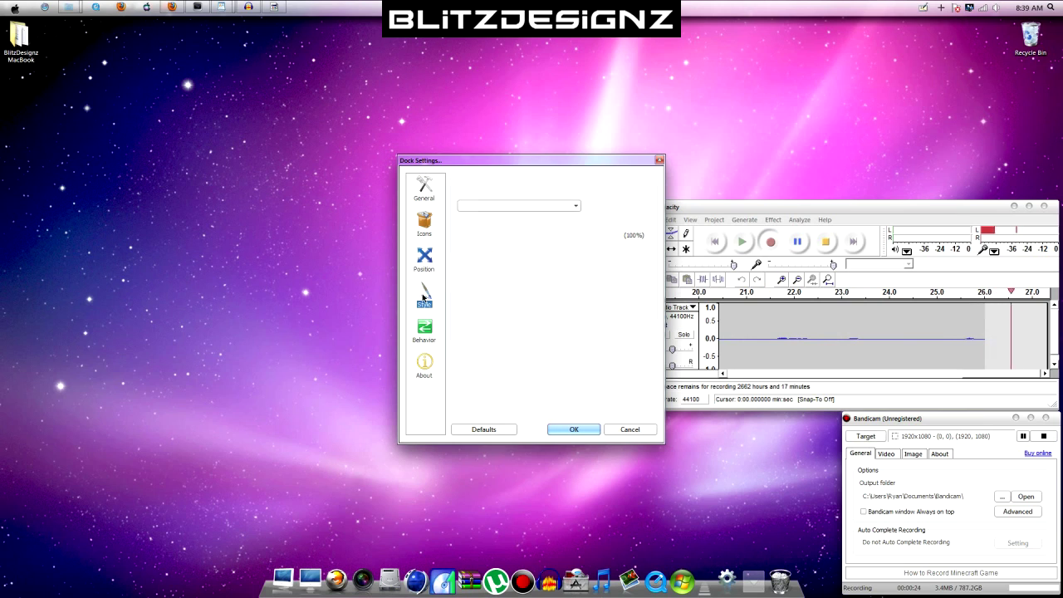
click(518, 207)
click(520, 224)
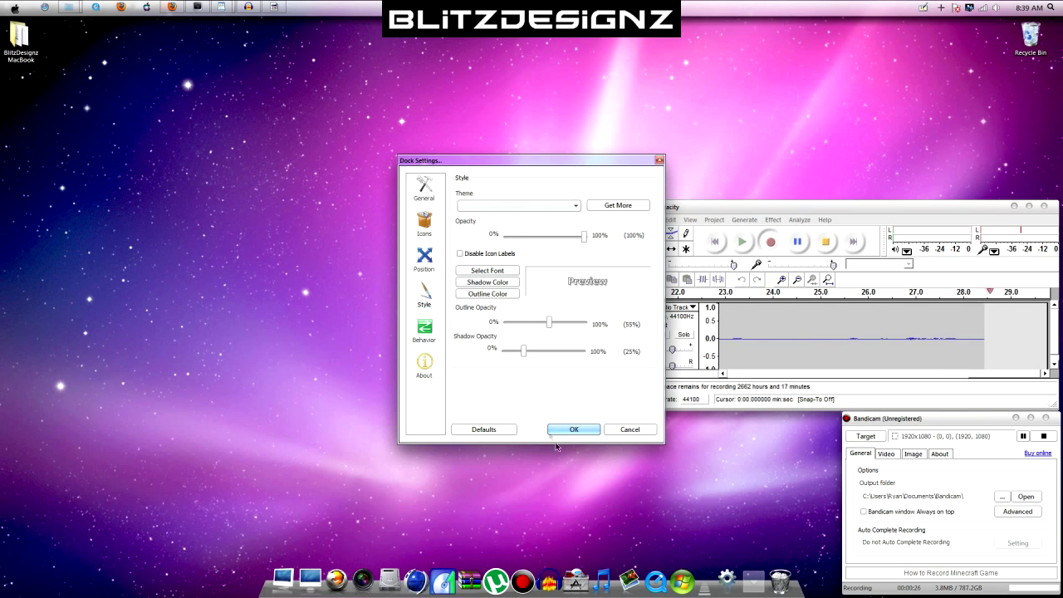
click(573, 430)
double_click(20, 38)
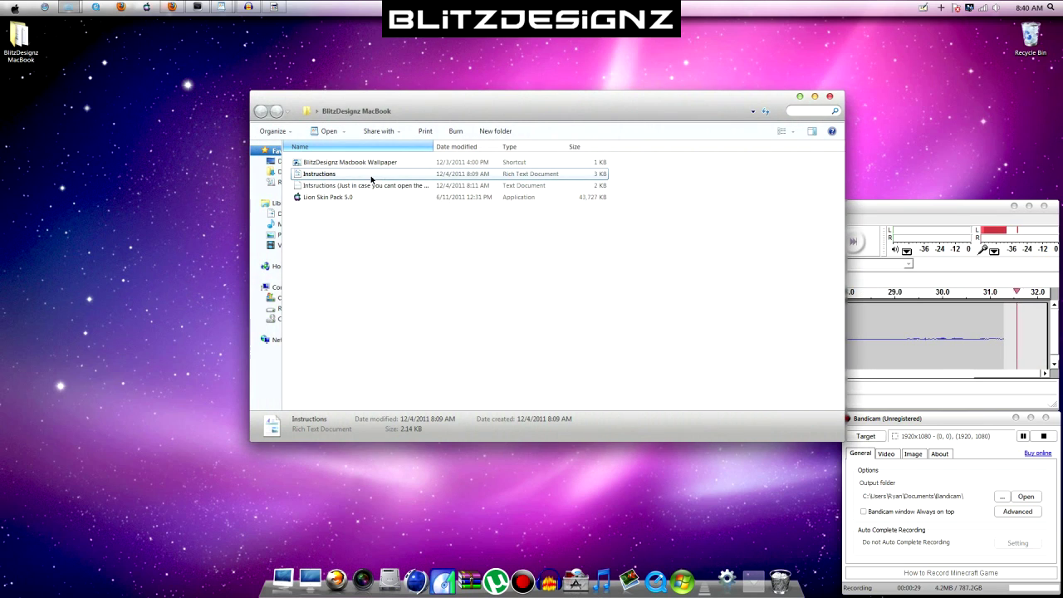
double_click(372, 179)
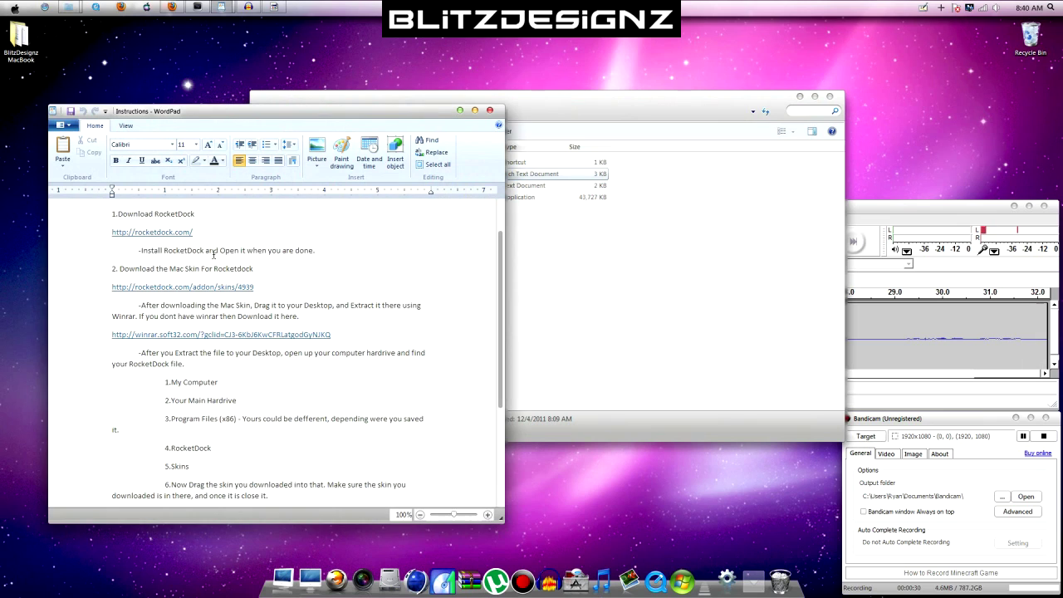
scroll(201, 333, down, 3)
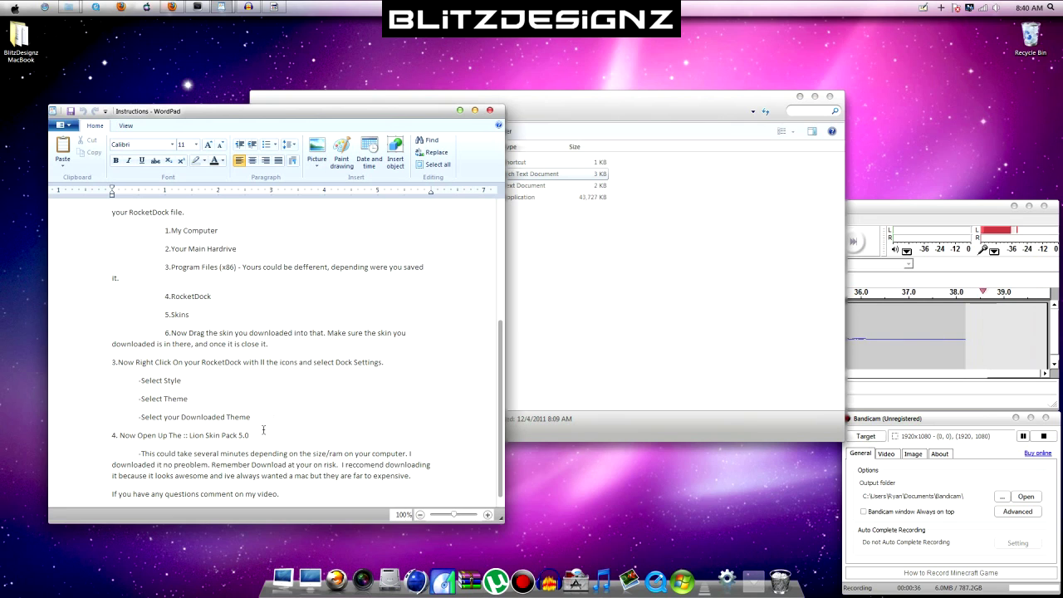
click(491, 112)
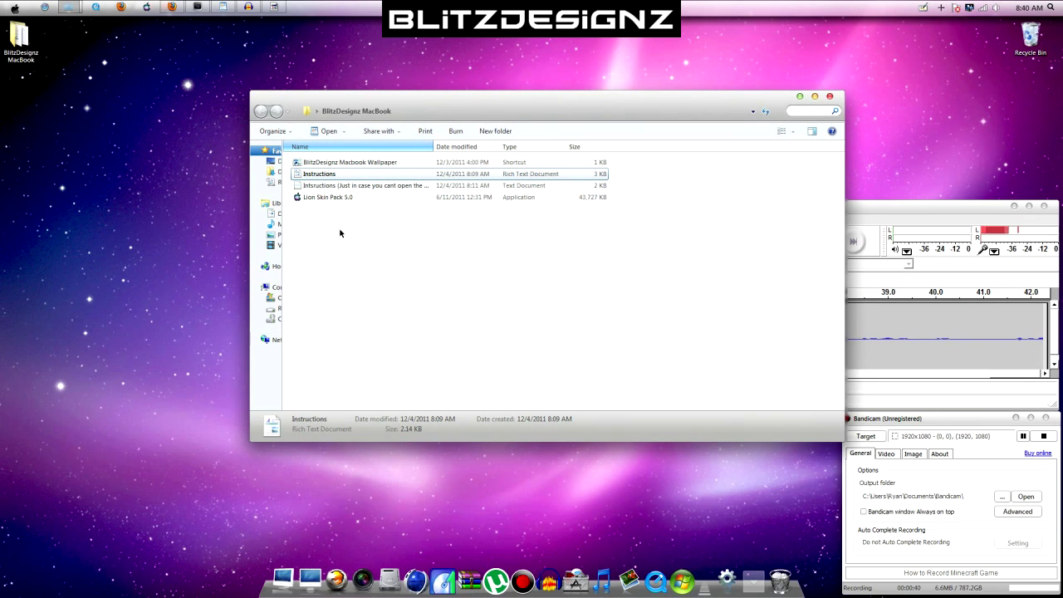
drag(339, 233, 357, 197)
click(382, 224)
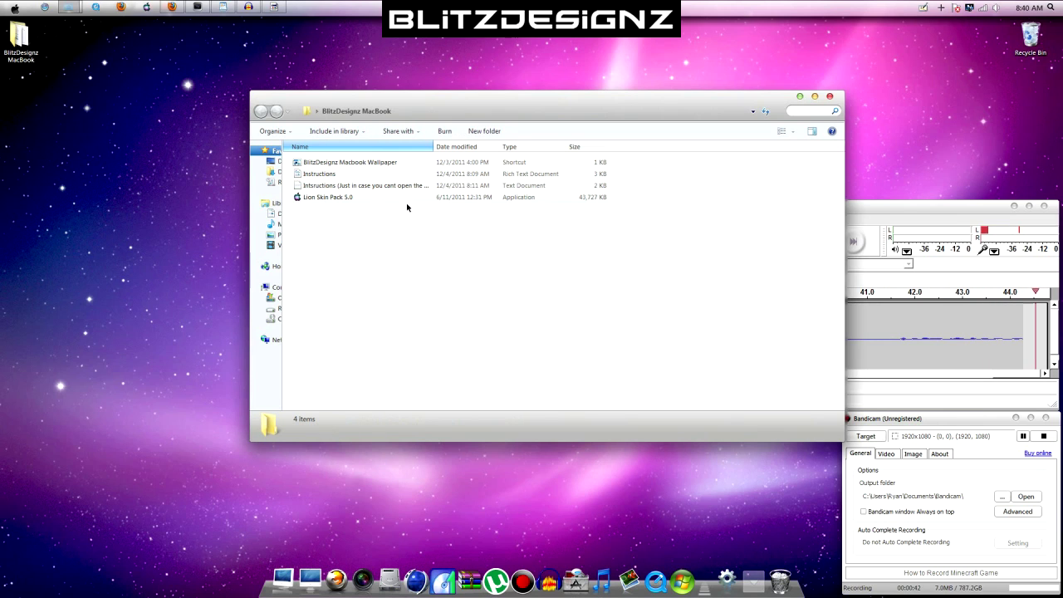
click(802, 99)
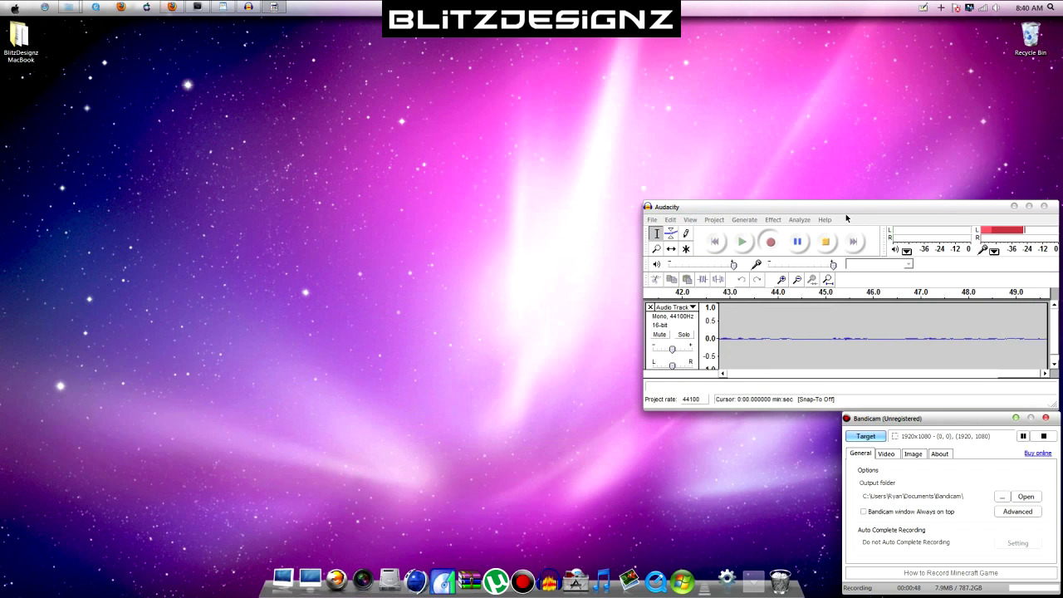
drag(354, 341, 302, 307)
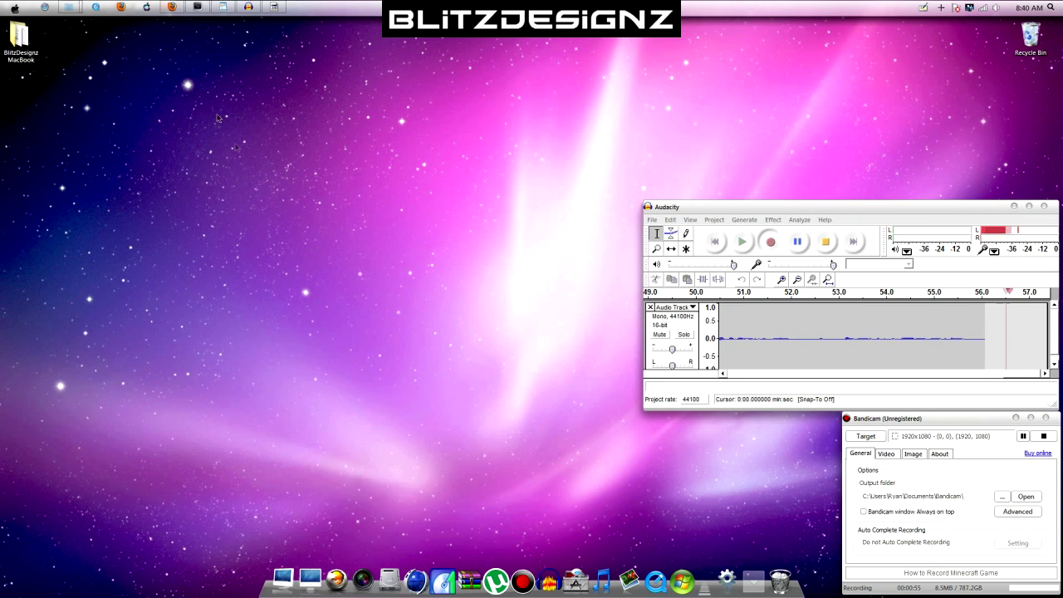
click(15, 7)
click(309, 70)
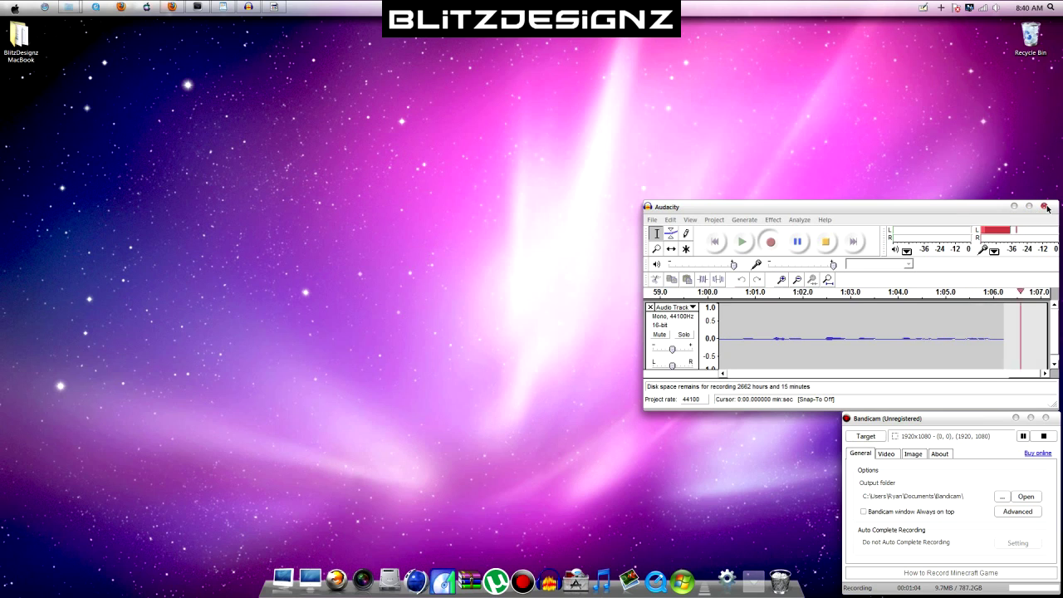
click(10, 9)
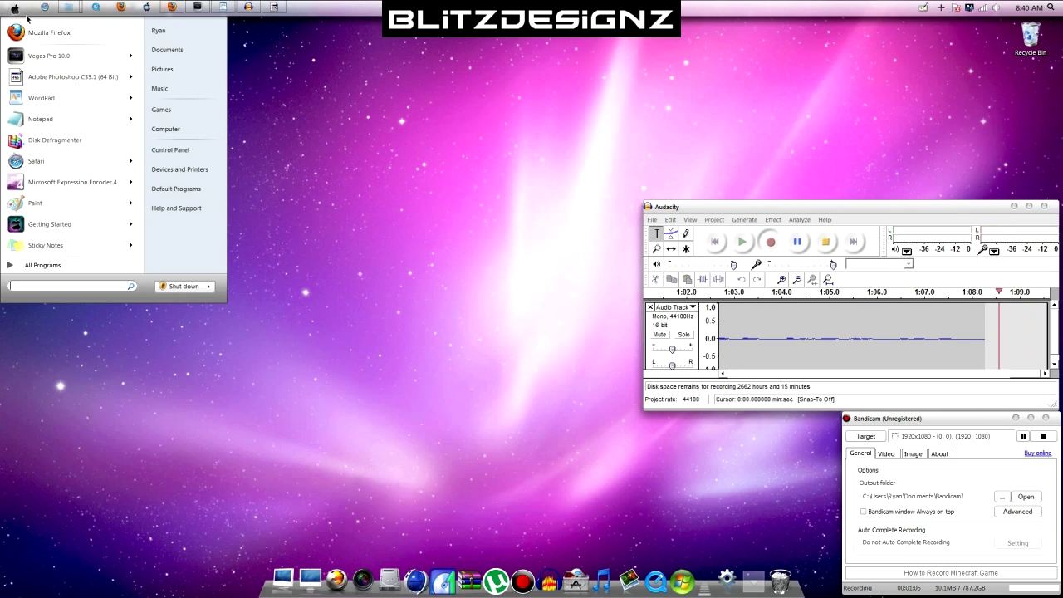
click(398, 153)
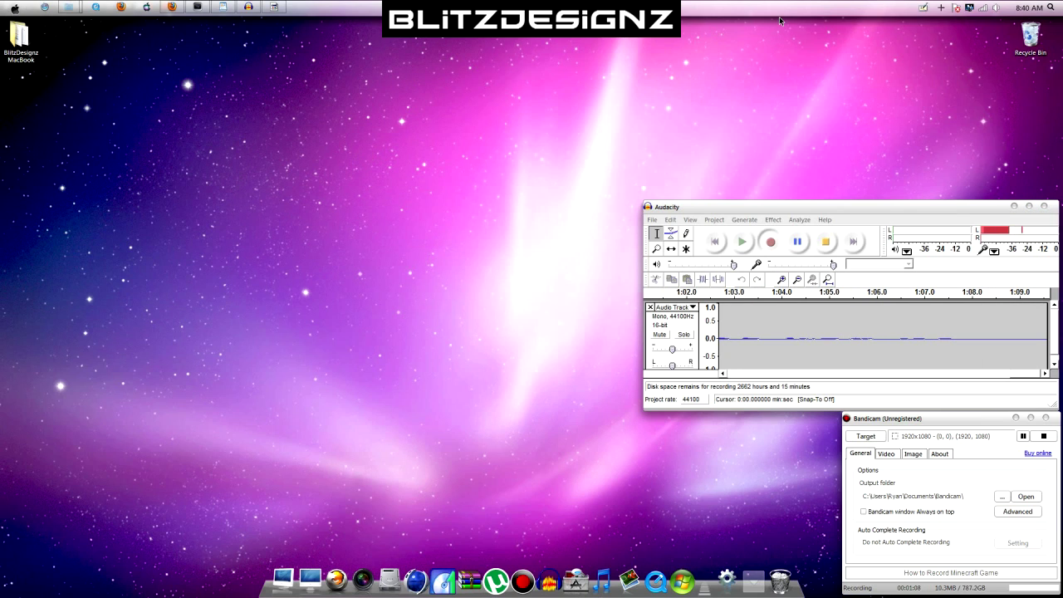
click(16, 10)
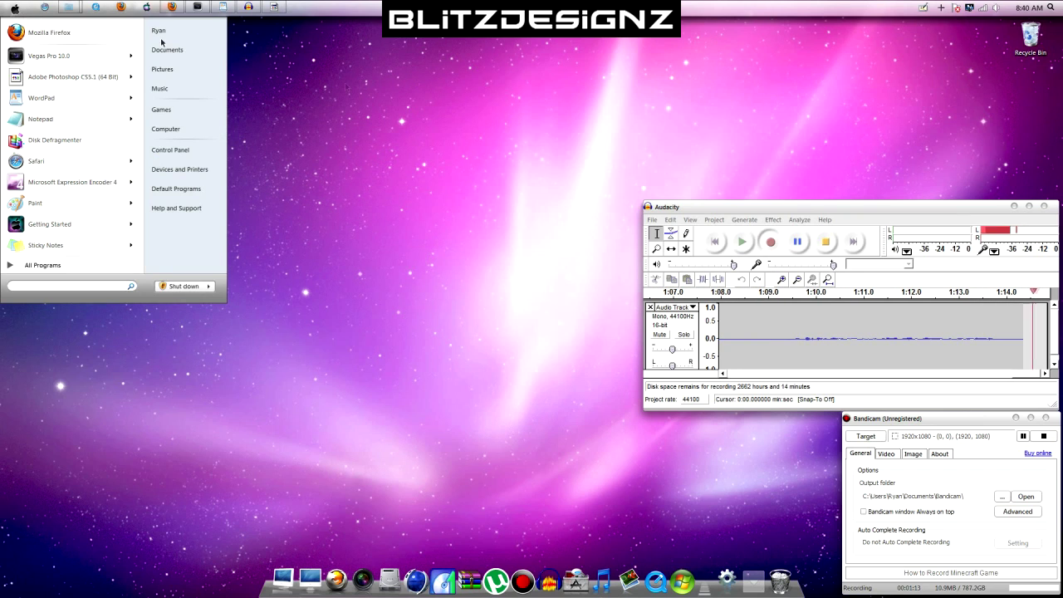
click(353, 86)
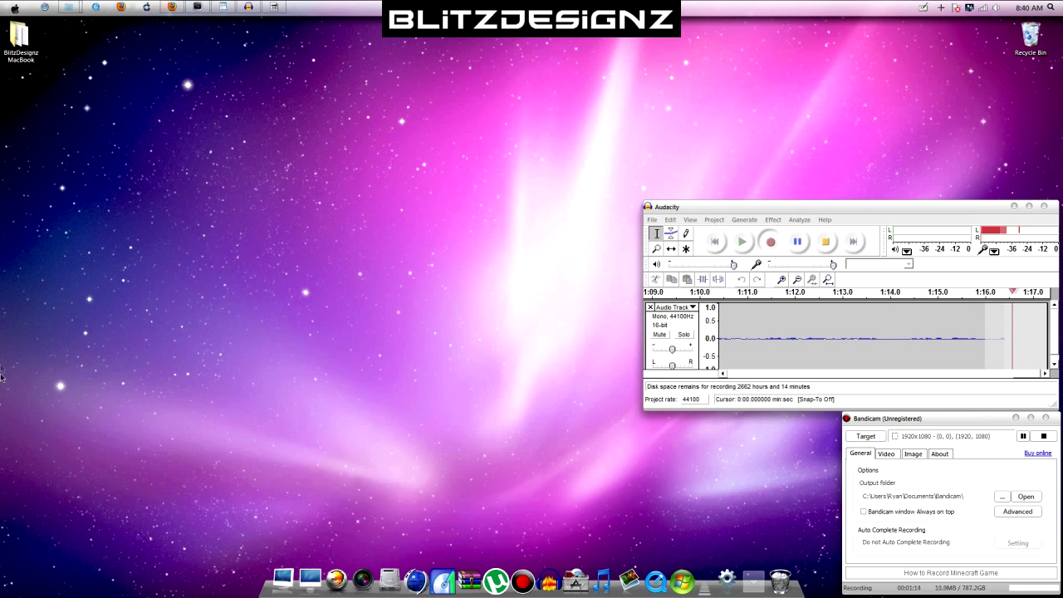
click(20, 7)
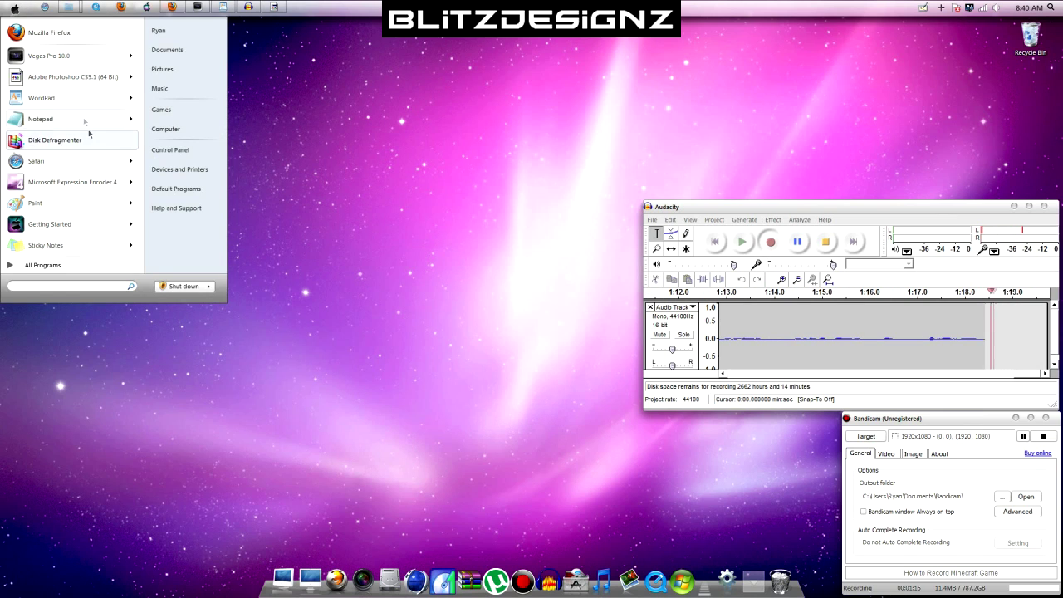
click(170, 129)
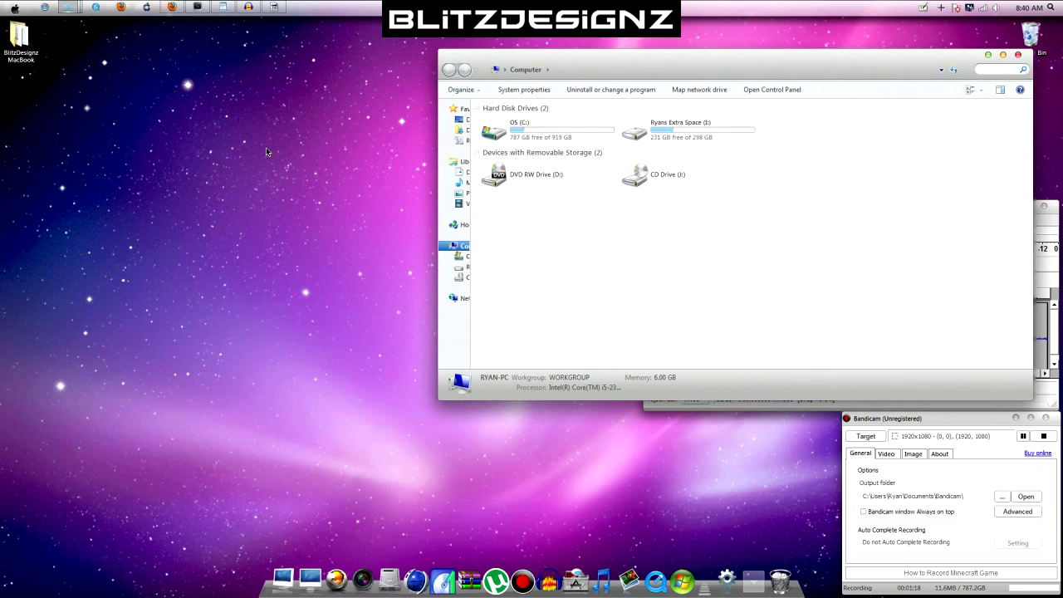
click(1019, 55)
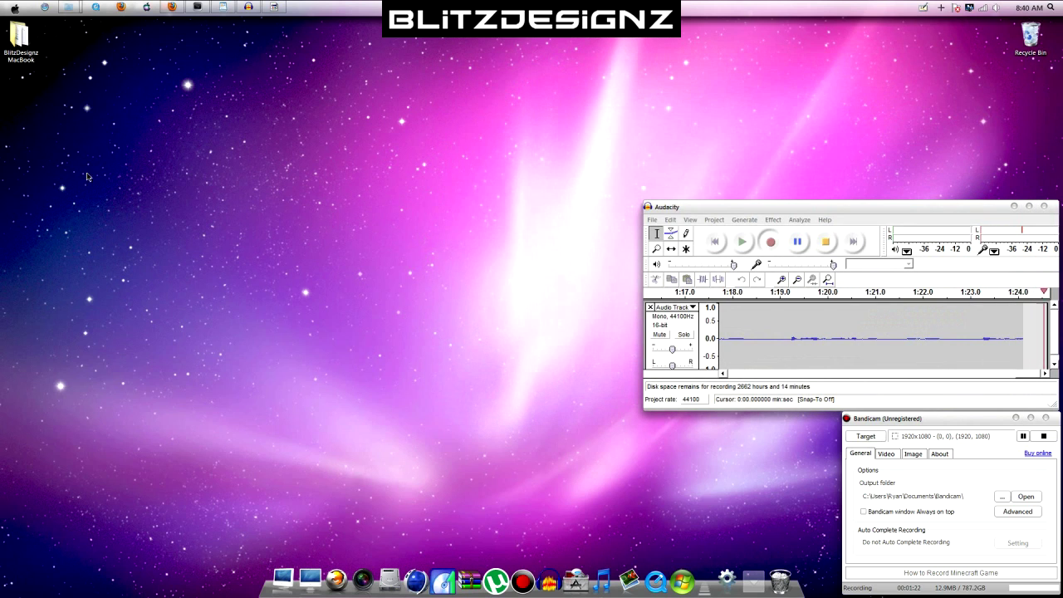